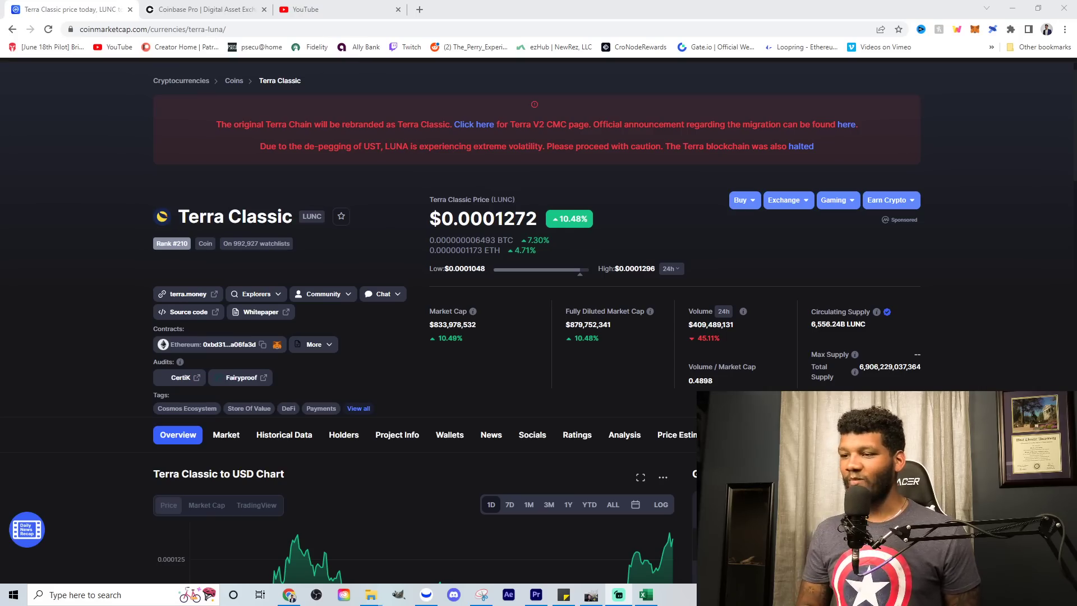
# - View the Terra Classic price chart at 7D, then 1M, then return to Excel
pyautogui.moveTo(742, 310)
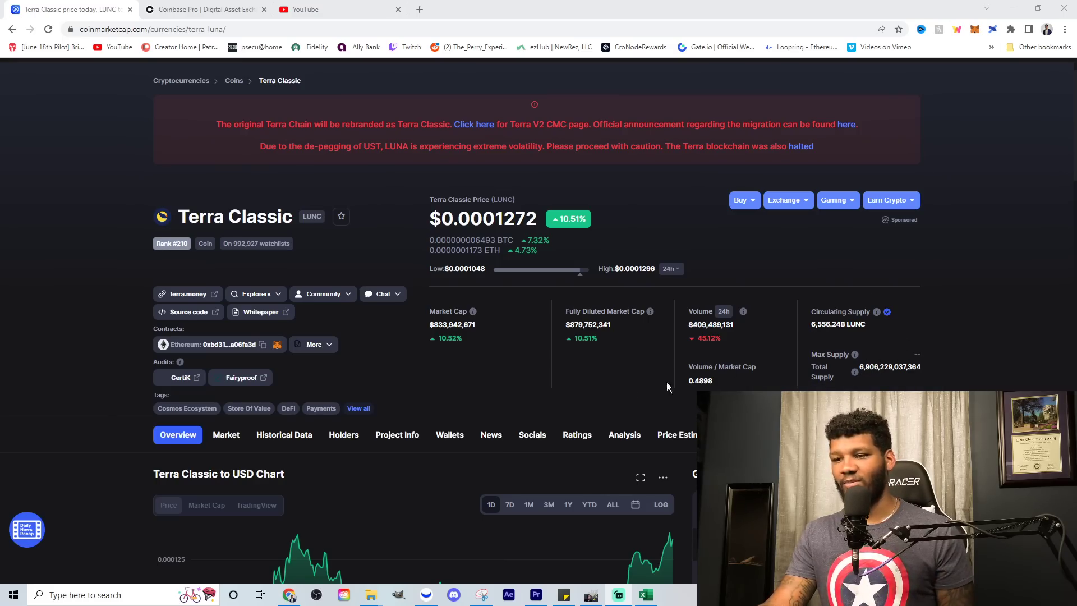
pyautogui.scroll(-6, 551, 392)
pyautogui.click(509, 171)
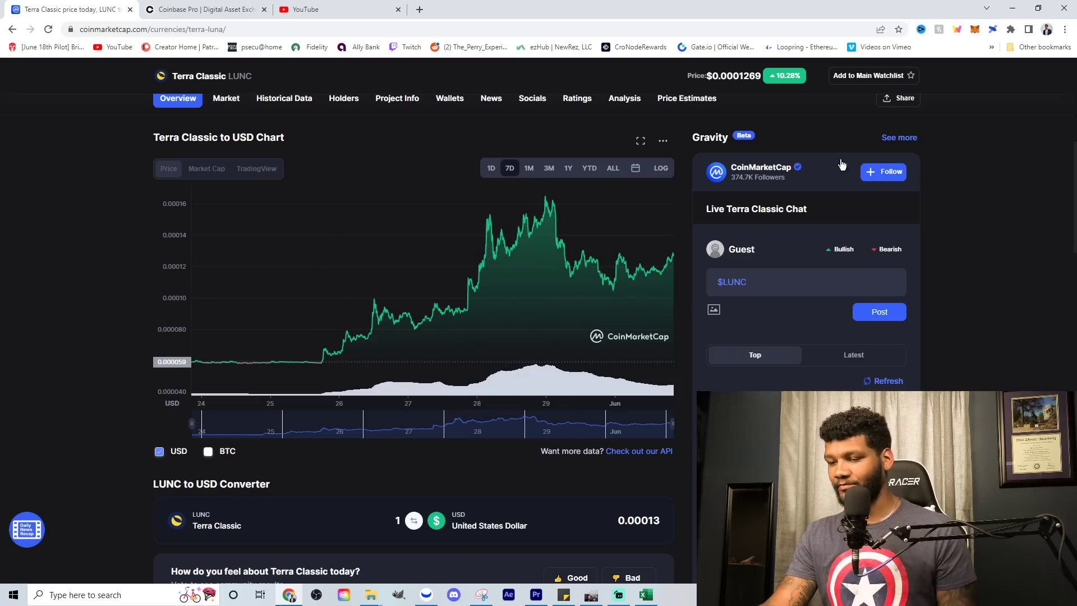
pyautogui.click(529, 169)
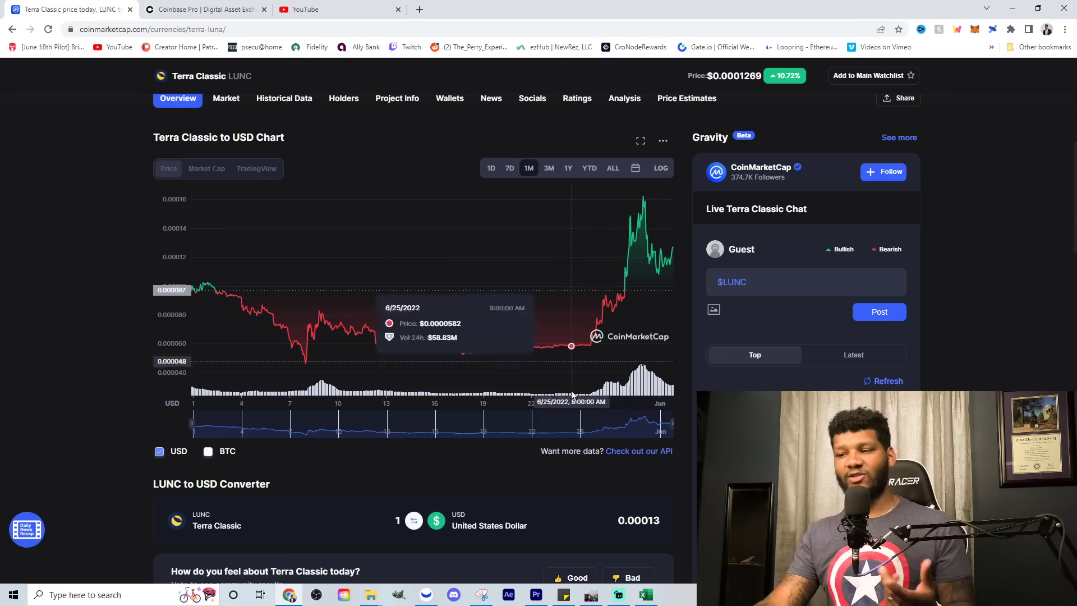
pyautogui.click(647, 596)
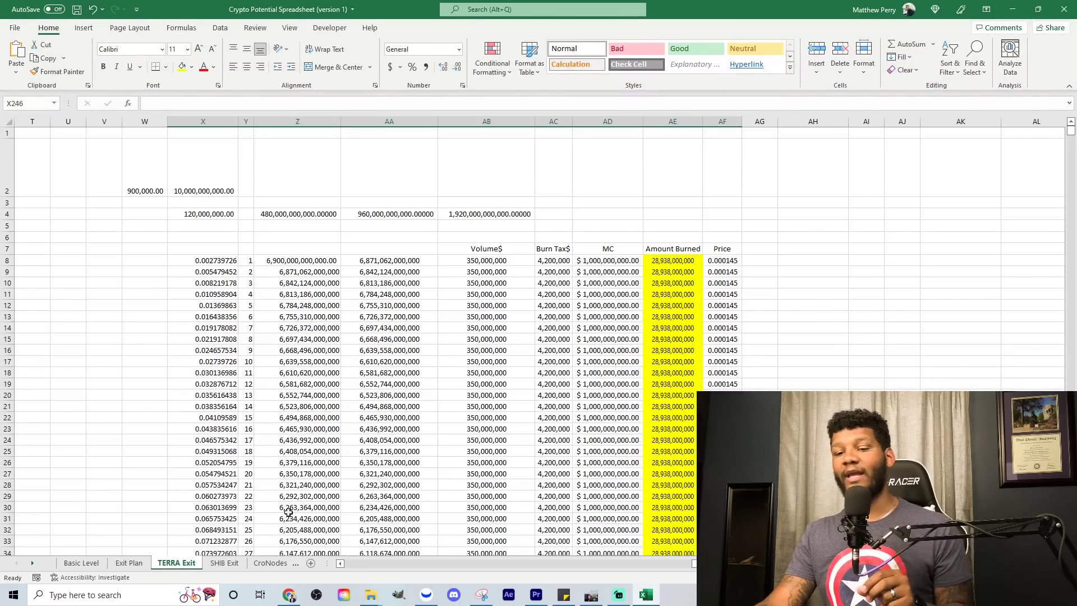
# - On the Basic Level sheet, inspect the Terra Luna Classic cells B304, C304, C307 and D307
pyautogui.click(89, 565)
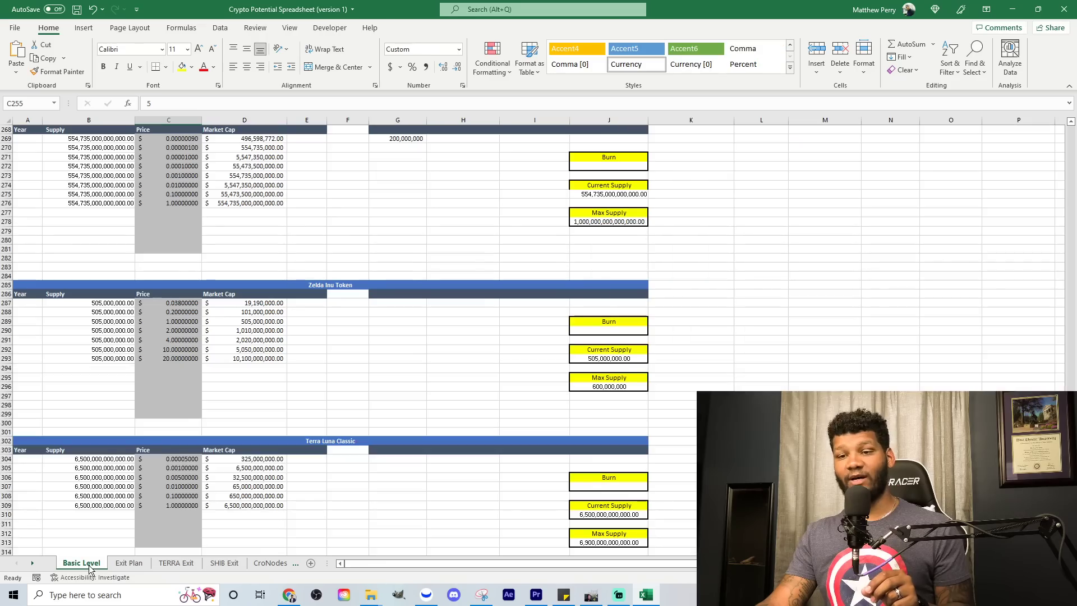
pyautogui.scroll(-3, 276, 437)
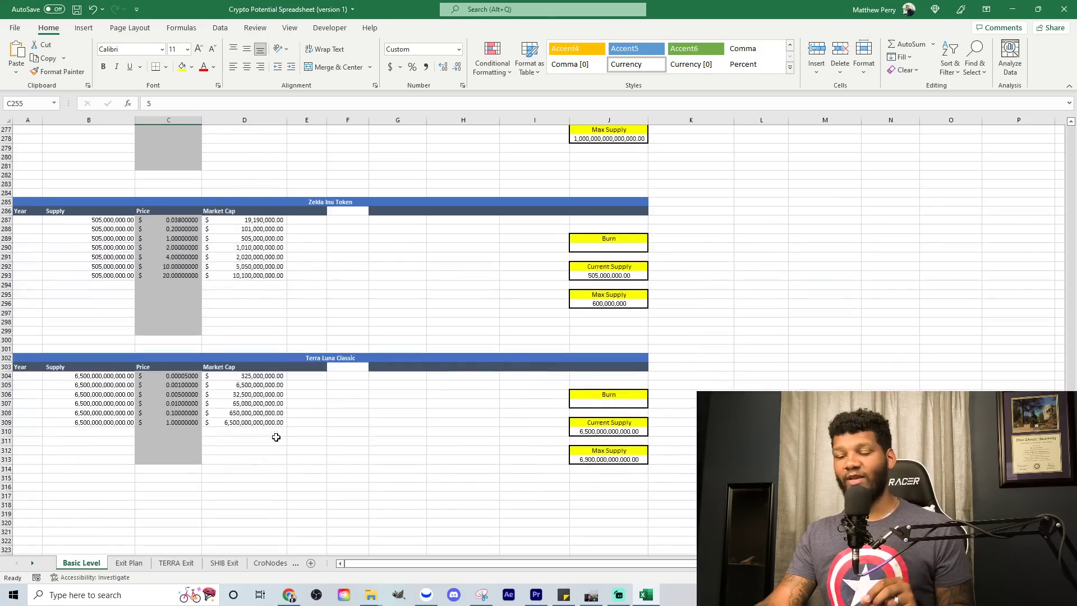
pyautogui.scroll(-2, 276, 437)
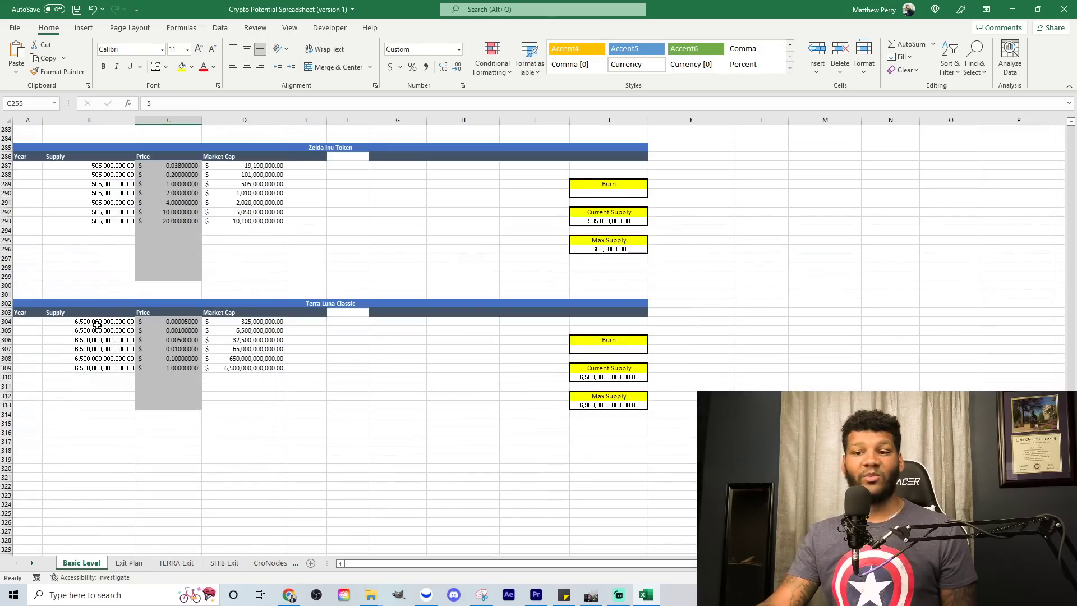
pyautogui.click(75, 323)
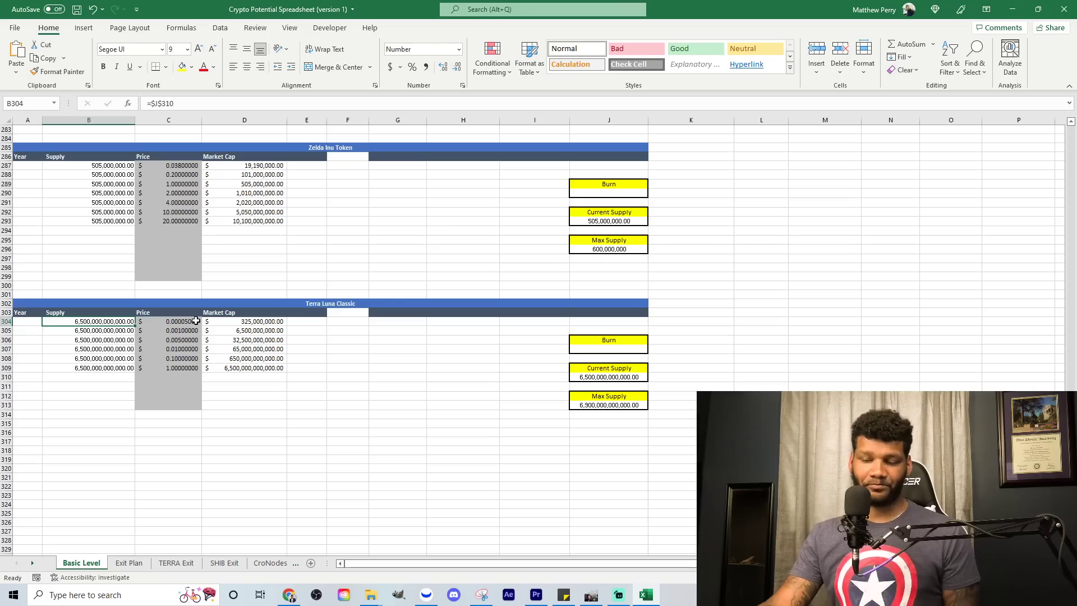
pyautogui.click(175, 322)
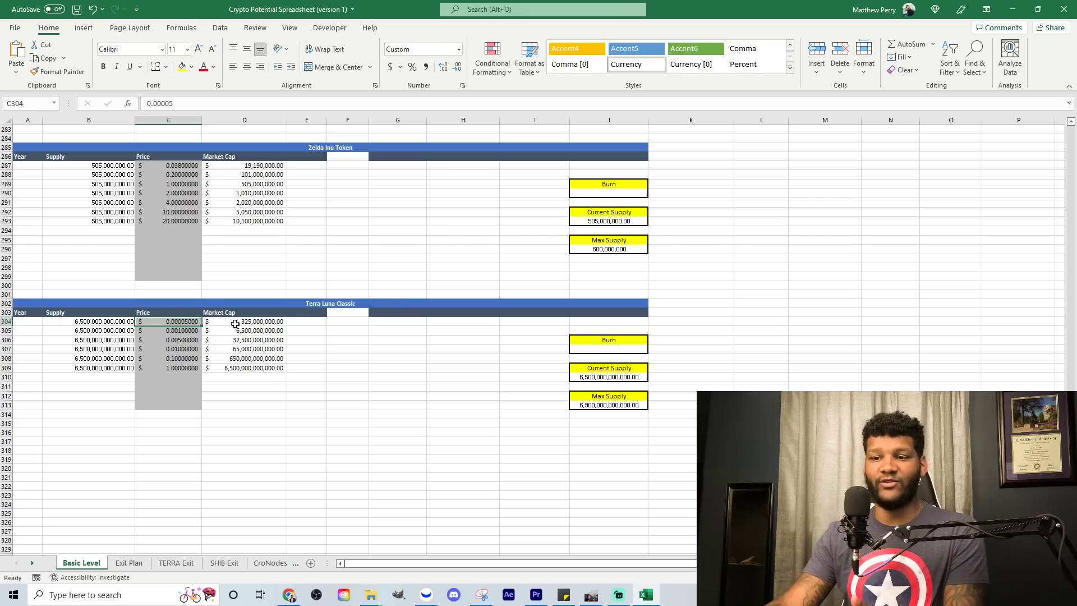
pyautogui.click(176, 349)
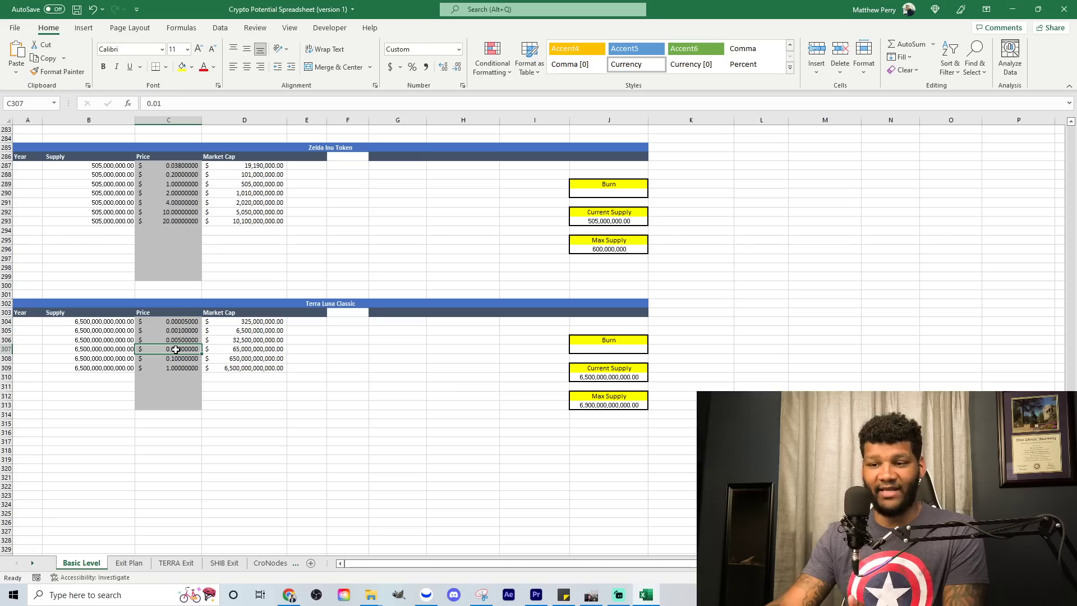
pyautogui.click(240, 352)
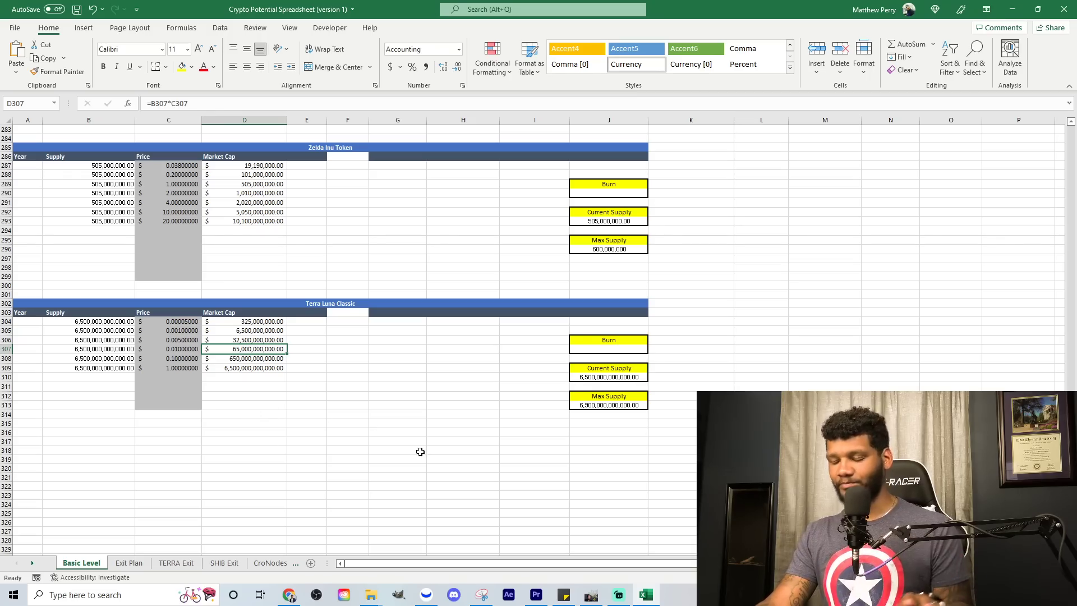
# - Return to the TERRA Exit sheet and select the day numbers in Y8:Y13
pyautogui.click(1014, 11)
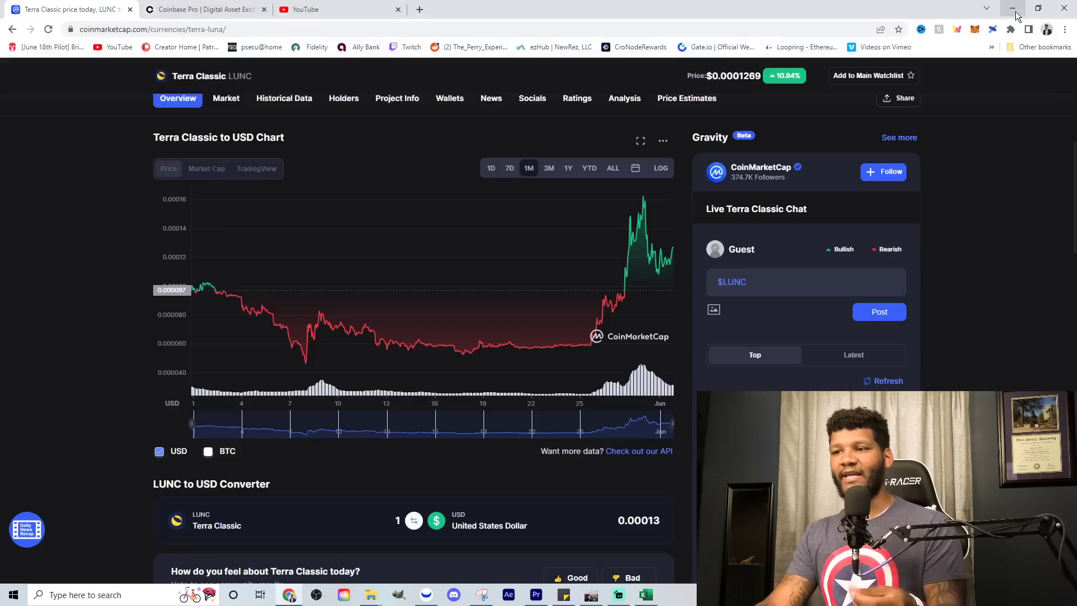
pyautogui.click(646, 595)
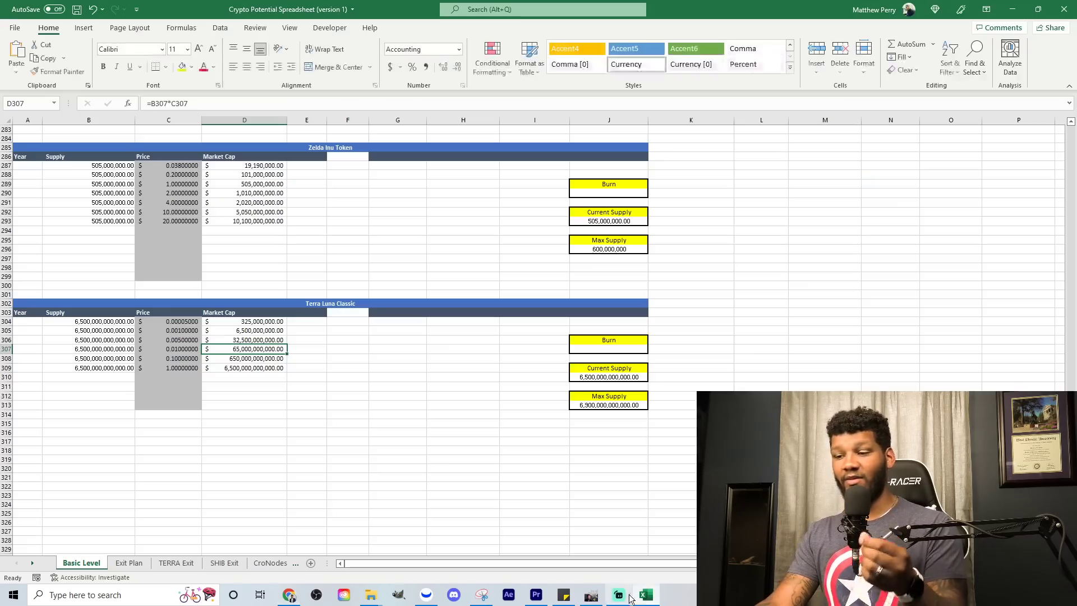
pyautogui.click(177, 563)
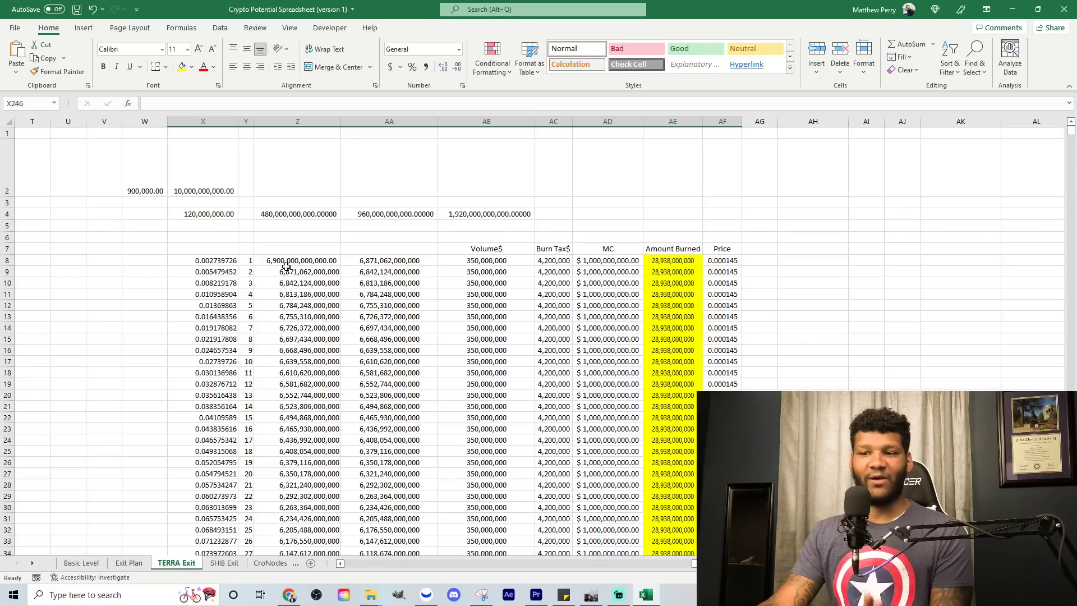
pyautogui.moveTo(248, 260); pyautogui.dragTo(252, 321)
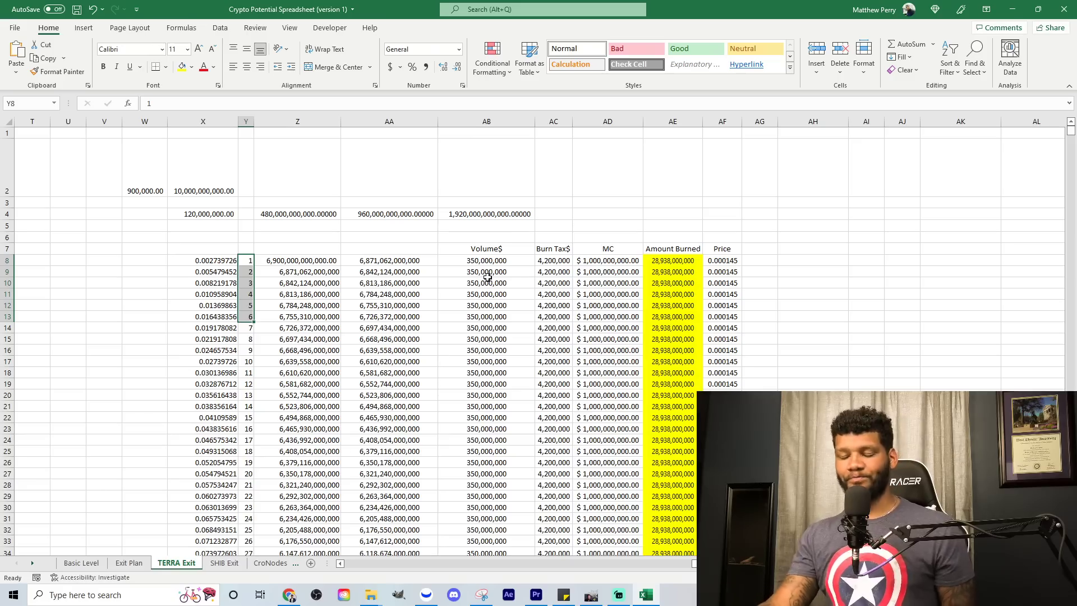
pyautogui.click(482, 262)
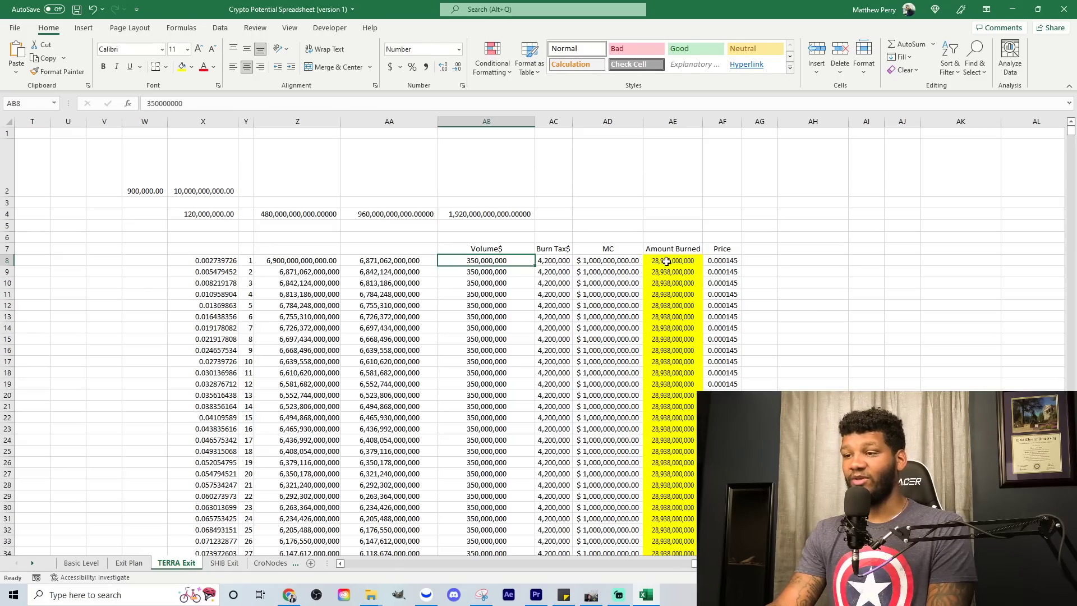
pyautogui.click(668, 264)
pyautogui.scroll(-12, 309, 343)
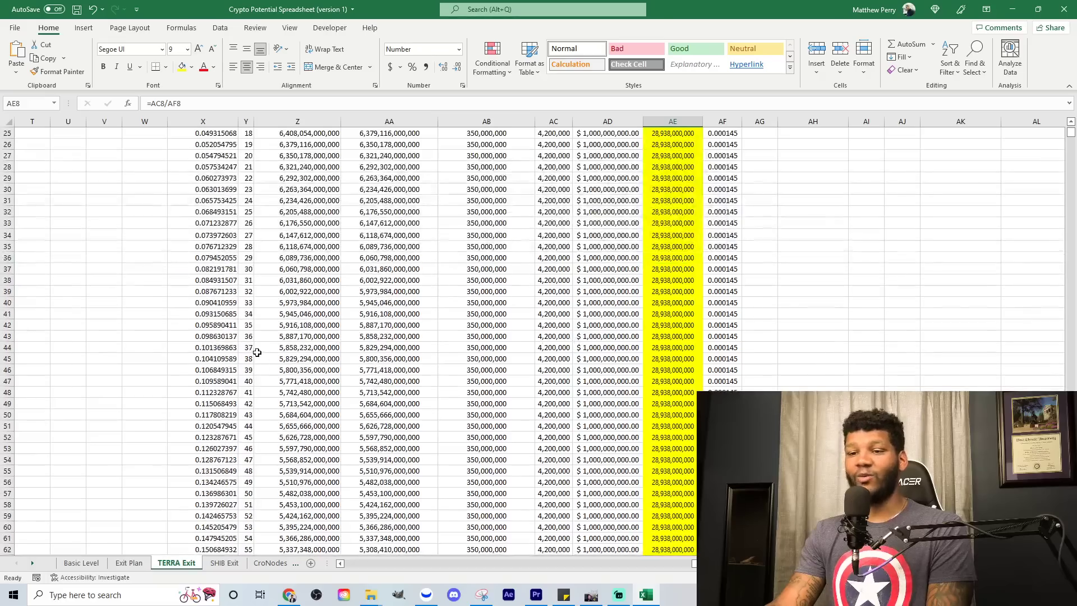
pyautogui.scroll(-20, 269, 343)
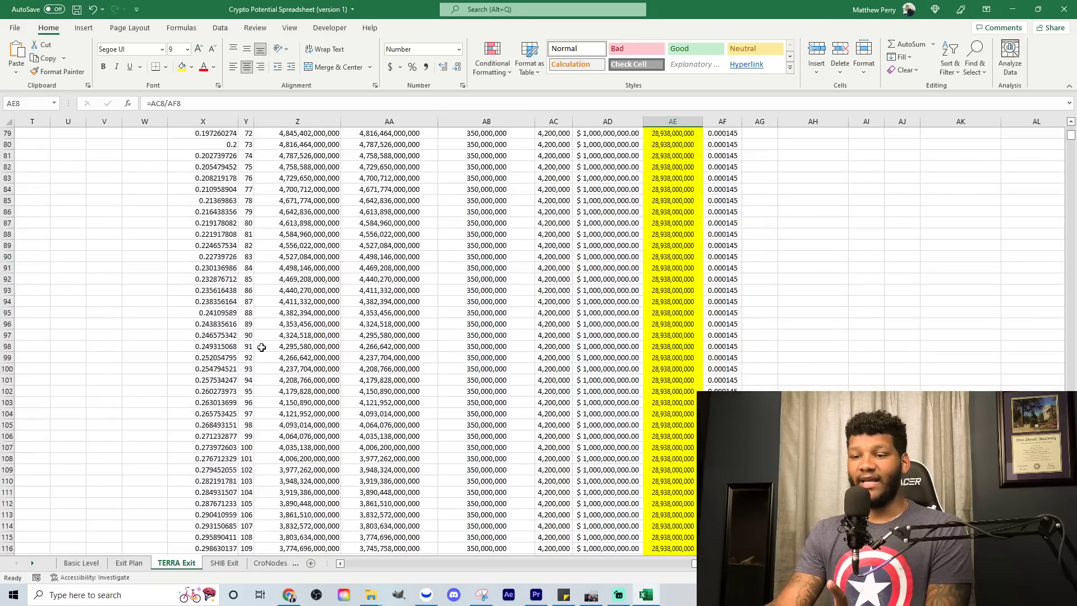
pyautogui.scroll(-20, 262, 347)
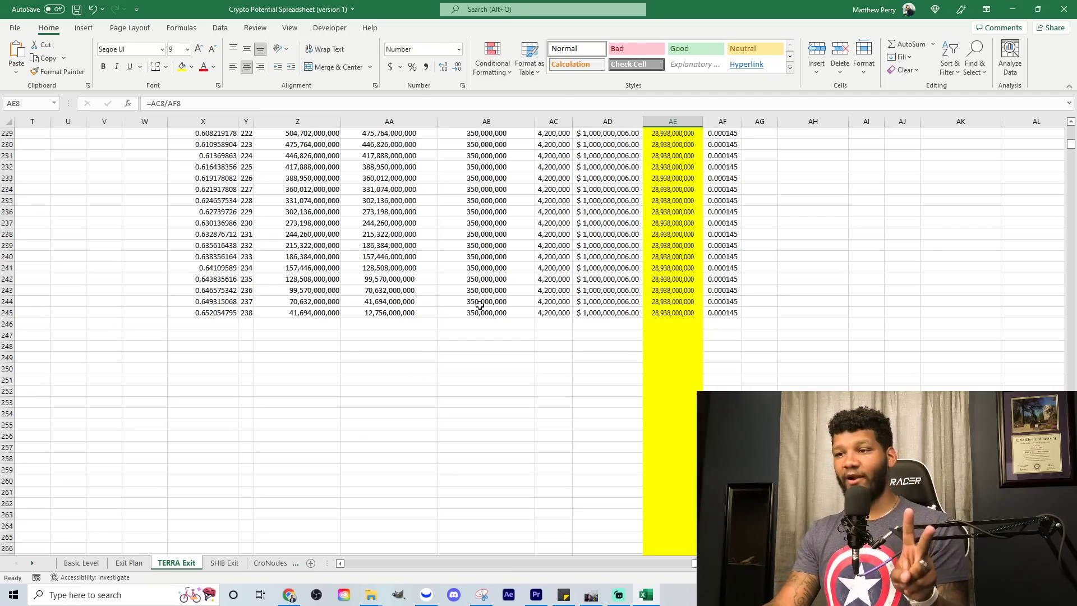
pyautogui.moveTo(483, 311); pyautogui.dragTo(480, 248)
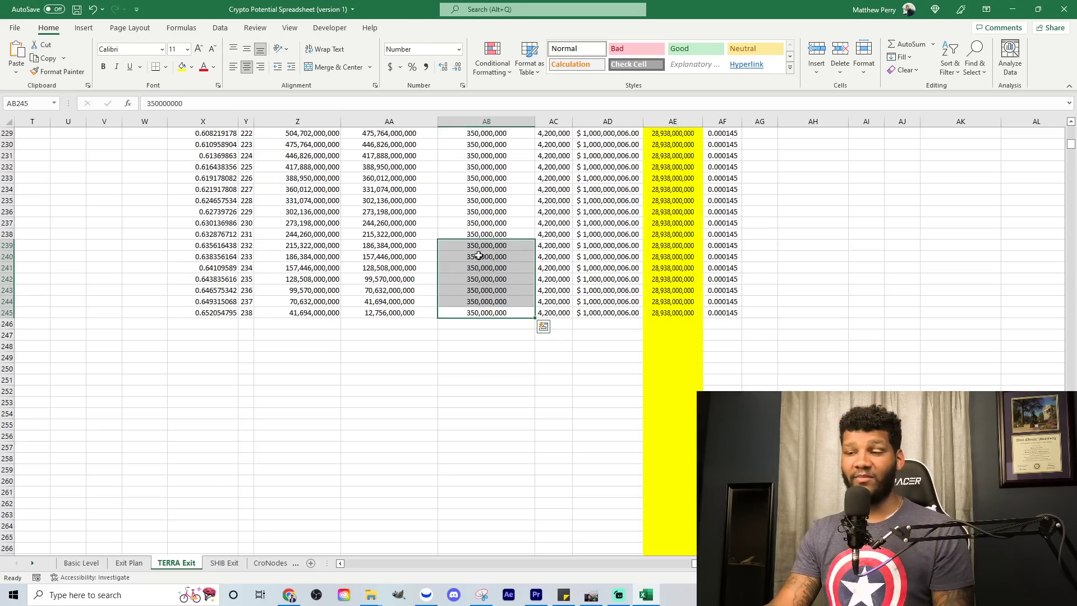
pyautogui.click(721, 245)
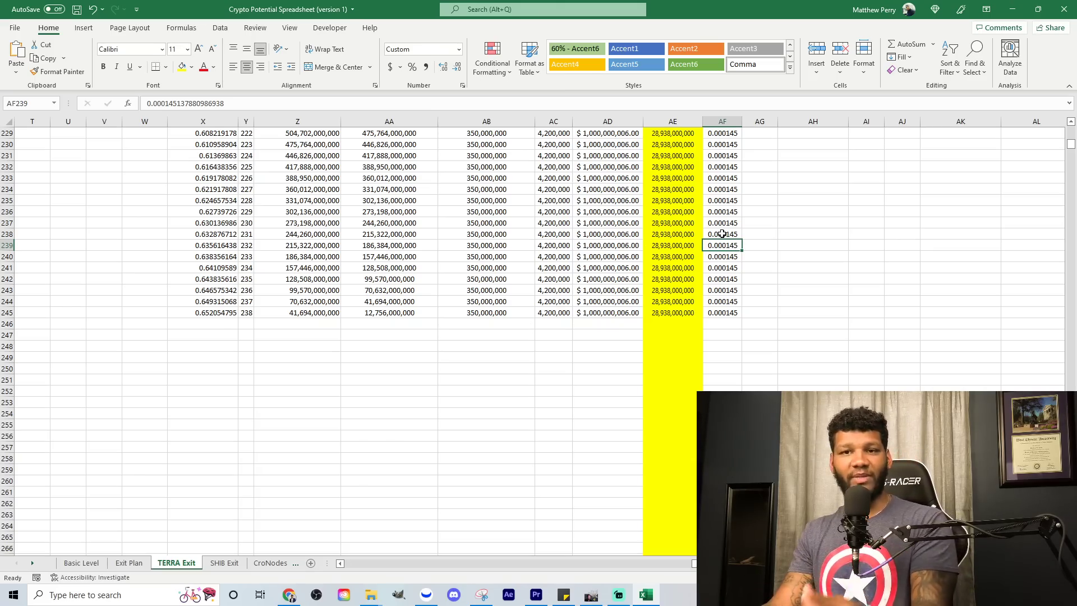
# - Scroll the TERRA Exit table up from row 229 to around row 34
pyautogui.scroll(12, 722, 234)
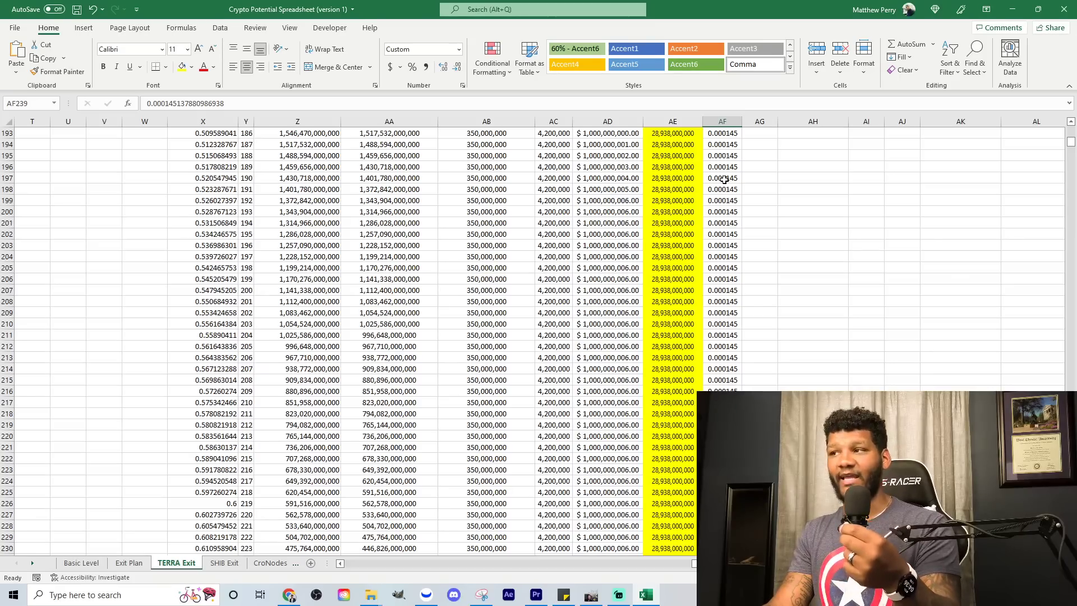
pyautogui.scroll(20, 724, 179)
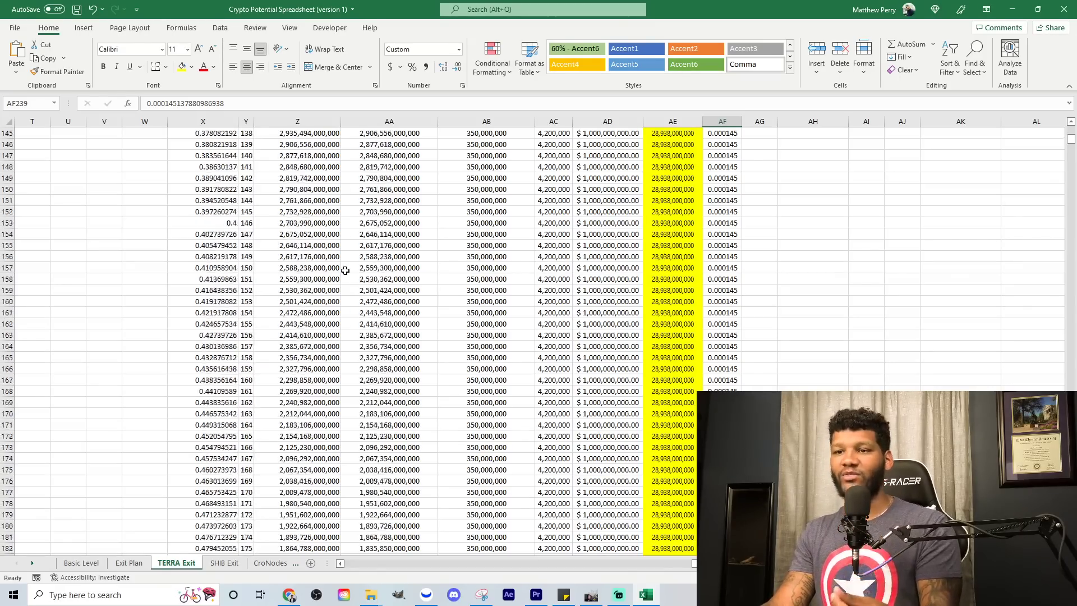
pyautogui.scroll(18, 337, 279)
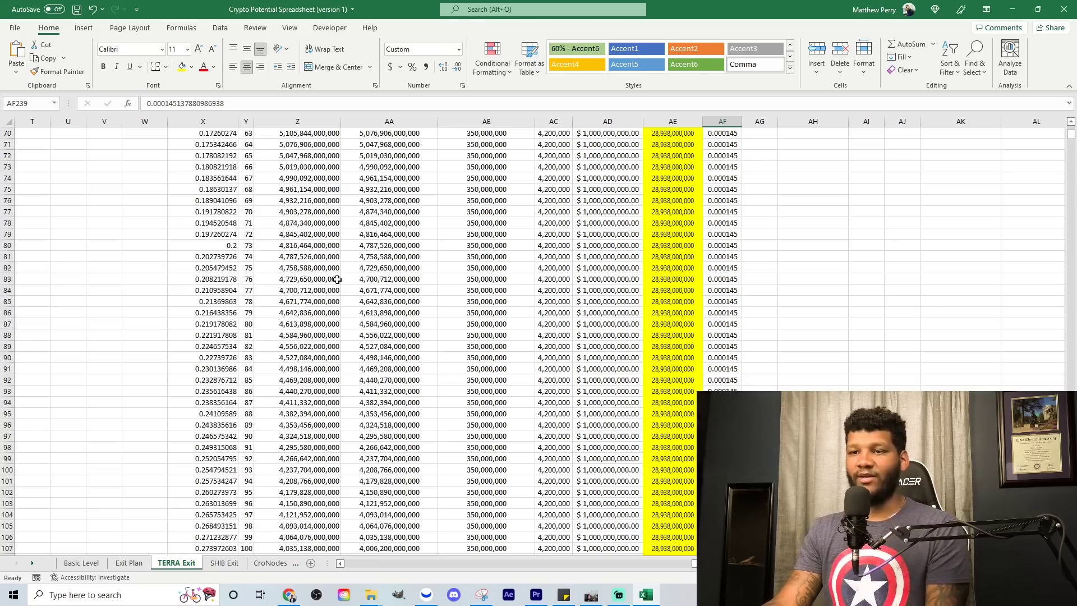
pyautogui.scroll(6, 337, 278)
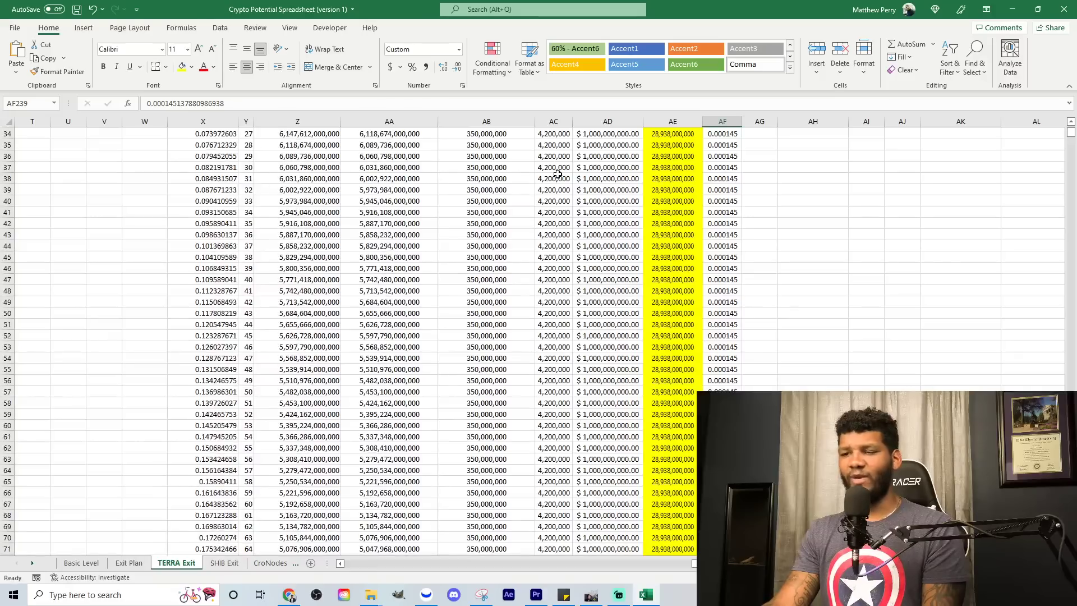
# - Change the price in AF37 to 0.001
pyautogui.click(722, 169)
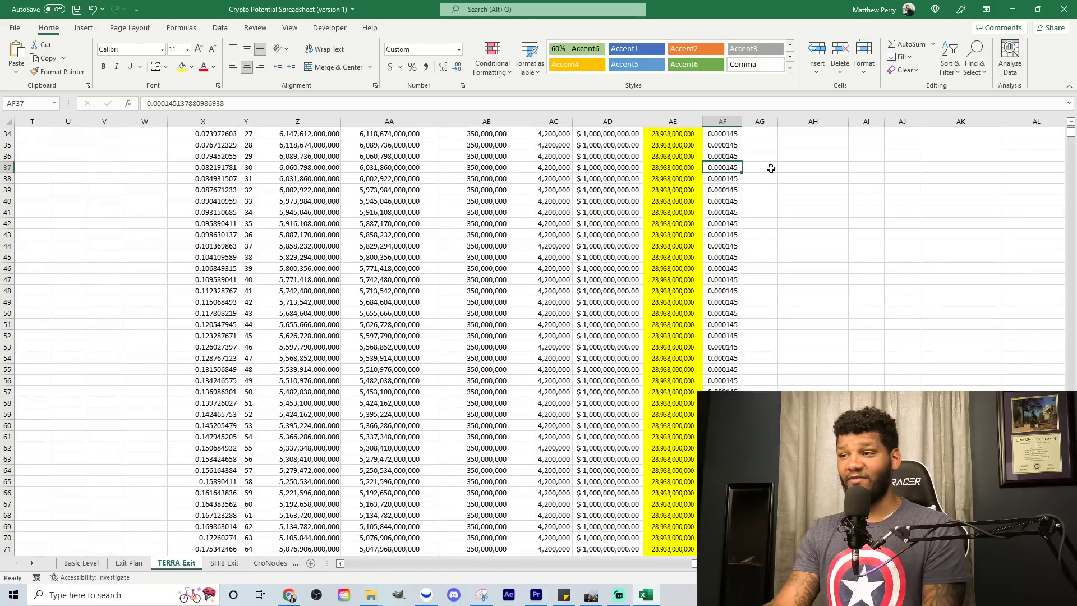
pyautogui.doubleClick(737, 168)
pyautogui.moveTo(768, 167); pyautogui.dragTo(707, 167)
pyautogui.press('BackSpace')
pyautogui.press('BackSpace')
pyautogui.press('BackSpace')
pyautogui.write('1')
pyautogui.press('Return')
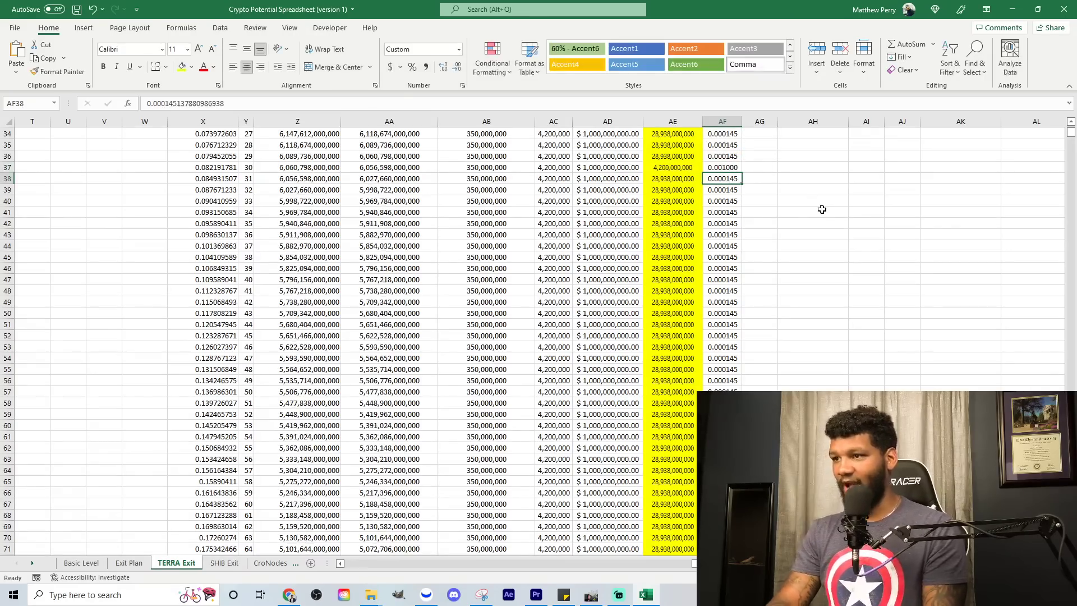
# - Fill 0.001 down AF37:AF67, dropping column AE there to 4,200,000,000
pyautogui.moveTo(722, 167); pyautogui.dragTo(724, 507)
pyautogui.hotkey('ctrl', 'd')
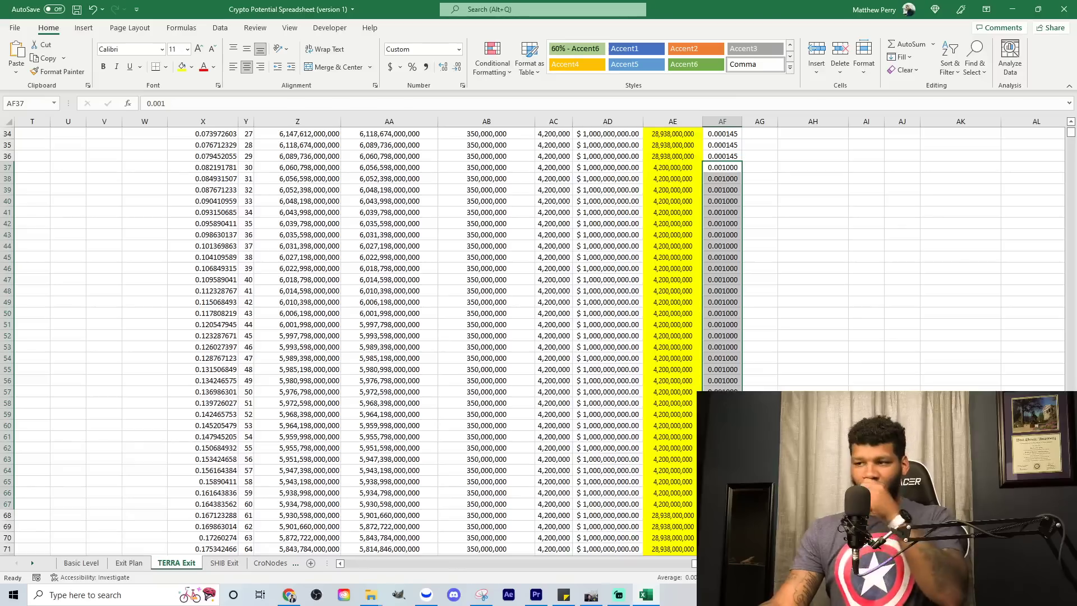
pyautogui.scroll(2, 730, 203)
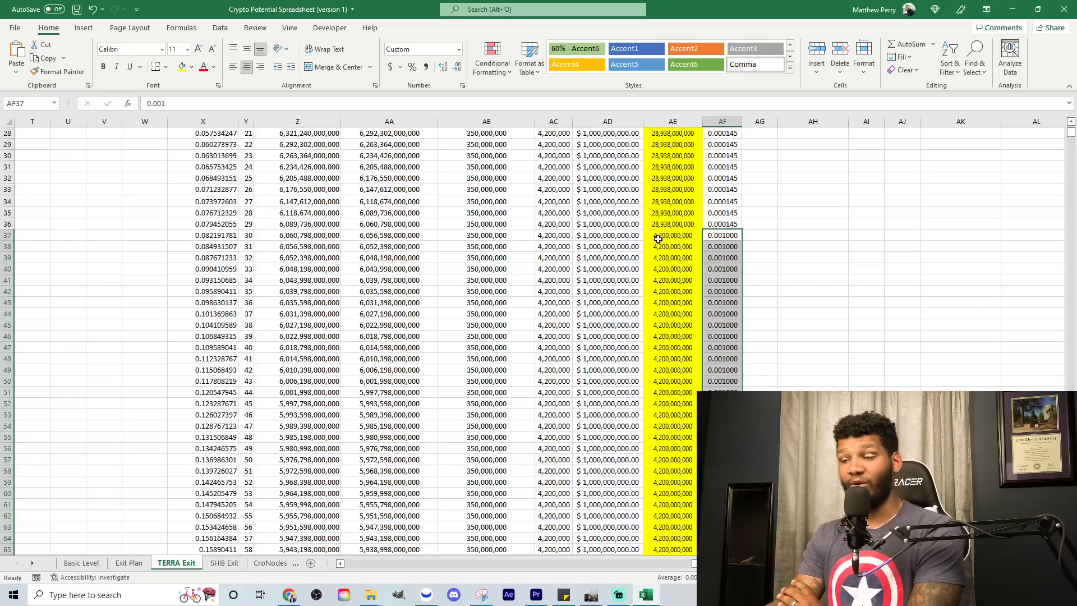
pyautogui.scroll(-2, 668, 307)
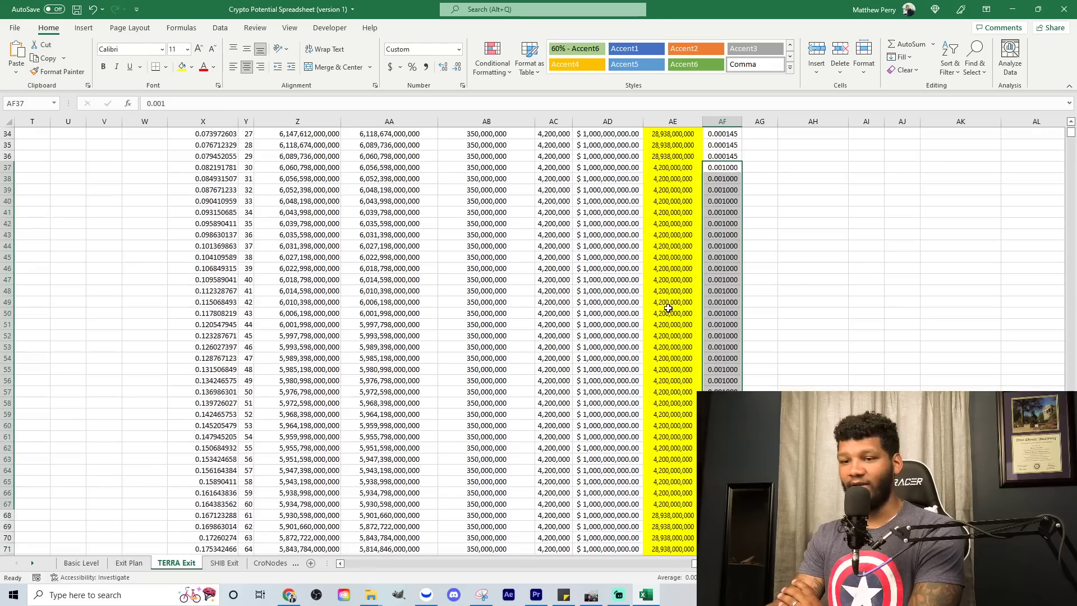
pyautogui.scroll(-4, 668, 308)
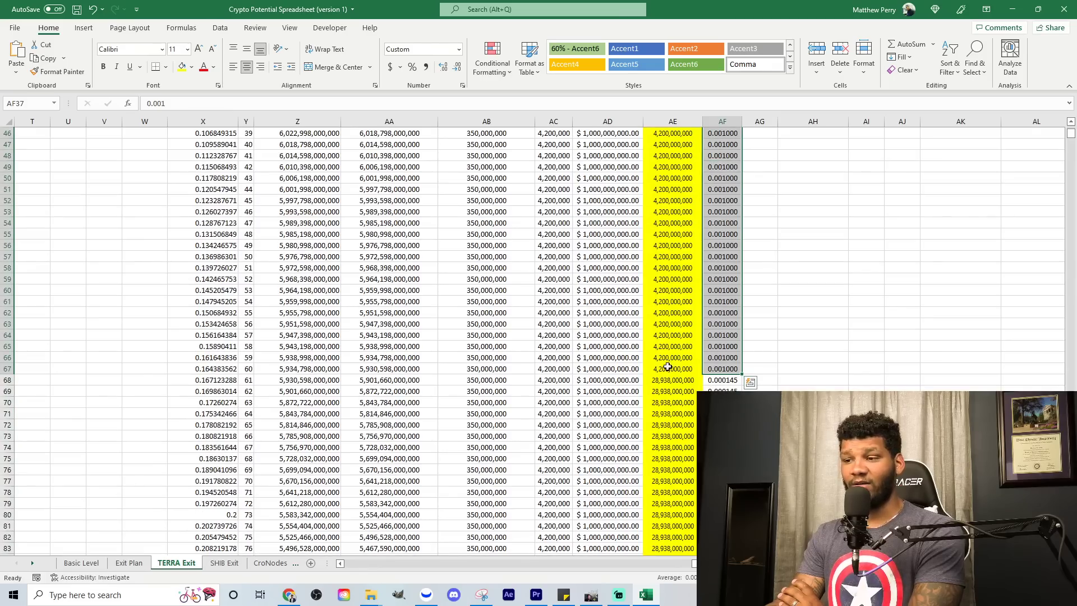
pyautogui.moveTo(680, 372); pyautogui.dragTo(674, 433)
pyautogui.hotkey('shift', 'Down')
pyautogui.hotkey('shift', 'Down')
pyautogui.hotkey('shift', 'Down')
pyautogui.hotkey('shift', 'Down')
pyautogui.hotkey('shift', 'Down')
pyautogui.hotkey('shift', 'Down')
pyautogui.hotkey('shift', 'Down')
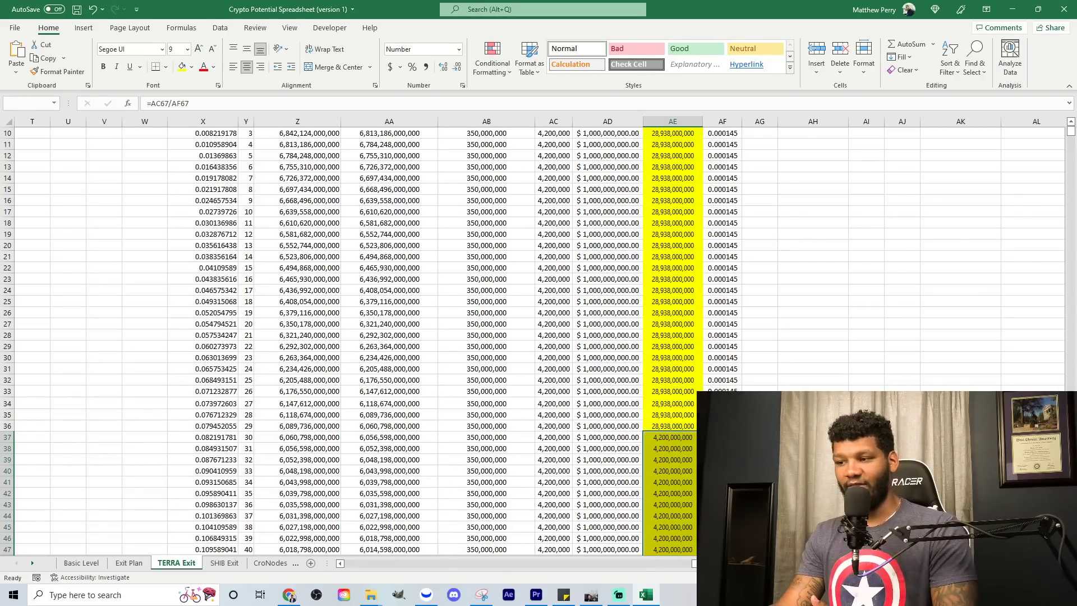
pyautogui.scroll(-11, 704, 382)
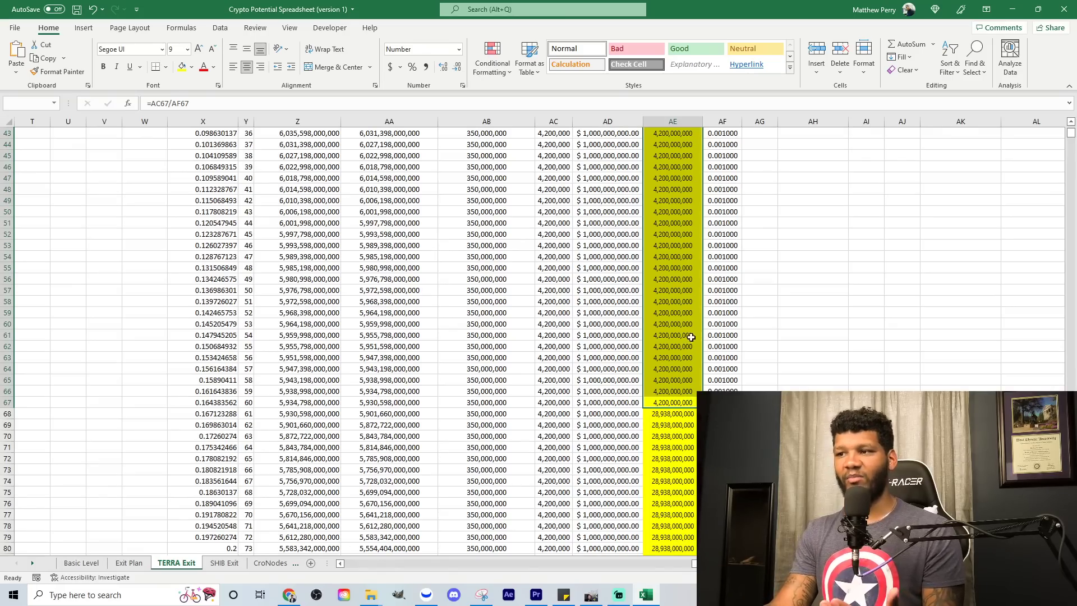
pyautogui.scroll(4, 717, 176)
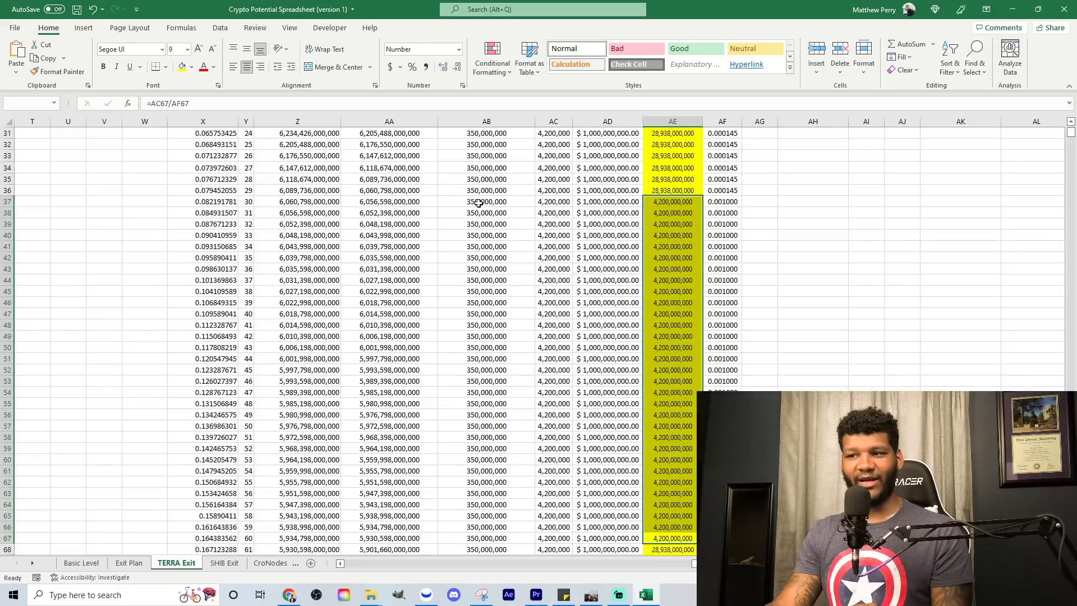
# - Enter a Burn Tax$ formula in AC8 multiplying the Volume$ in AB8 by a rate
pyautogui.click(544, 202)
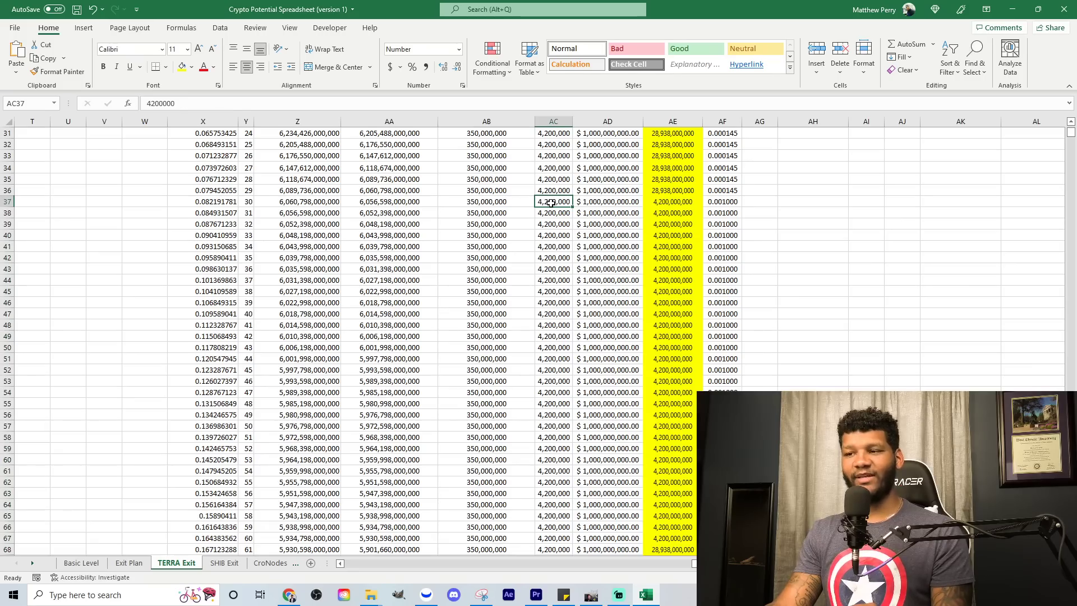
pyautogui.write('=')
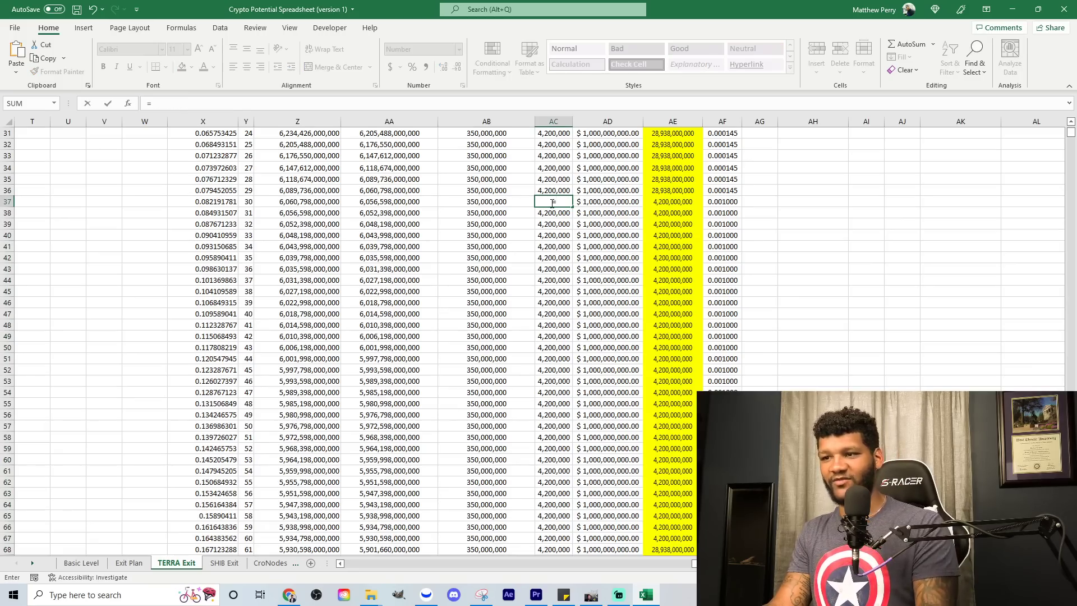
pyautogui.press('BackSpace')
pyautogui.scroll(9, 555, 222)
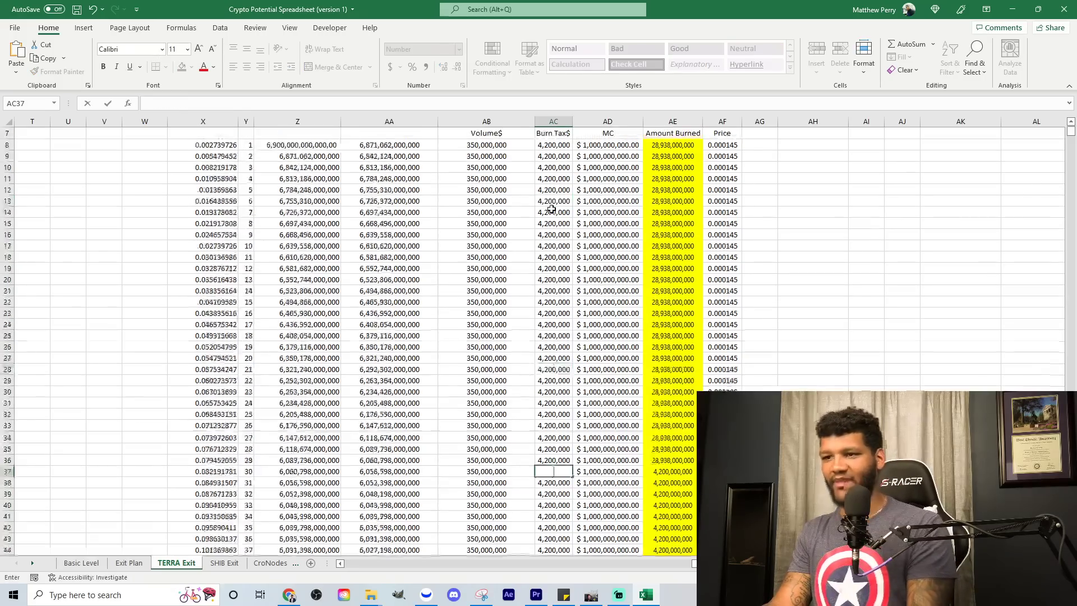
pyautogui.click(553, 180)
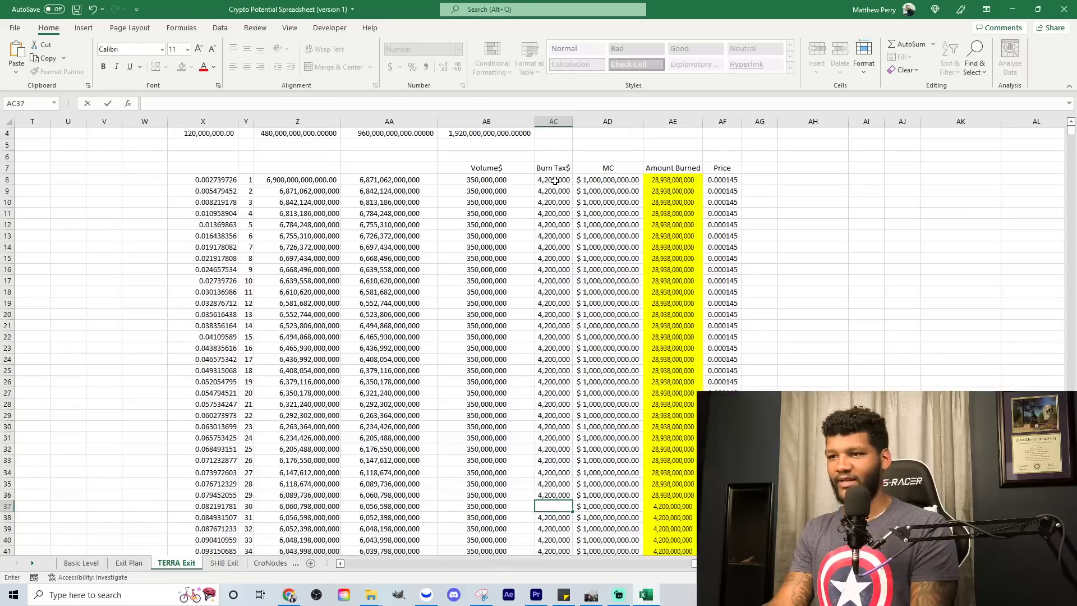
pyautogui.write('=')
pyautogui.click(496, 181)
pyautogui.write('*')
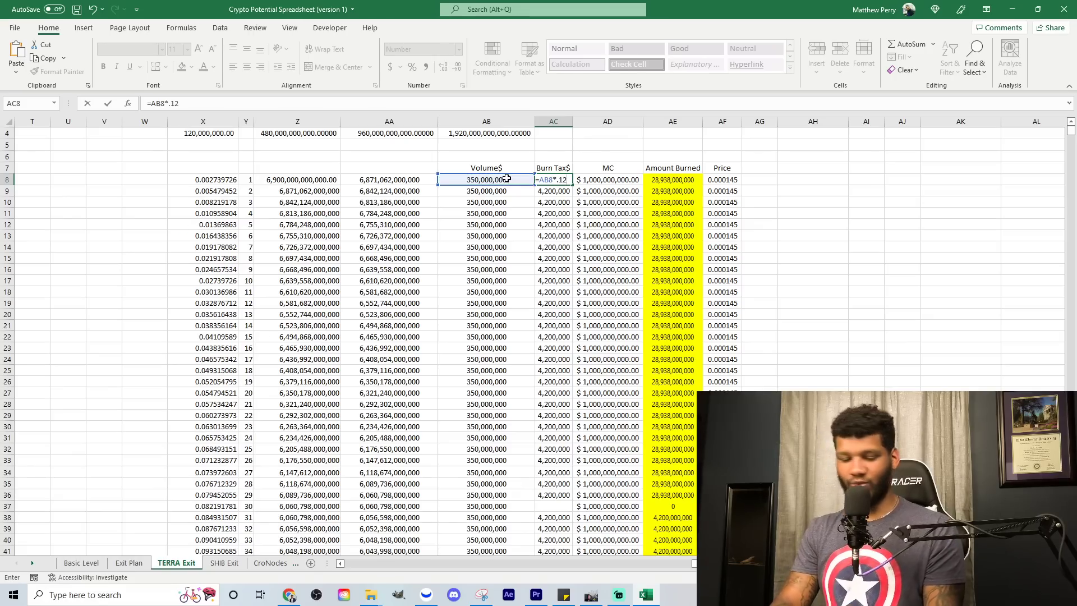
pyautogui.write('.12')
pyautogui.press('Return')
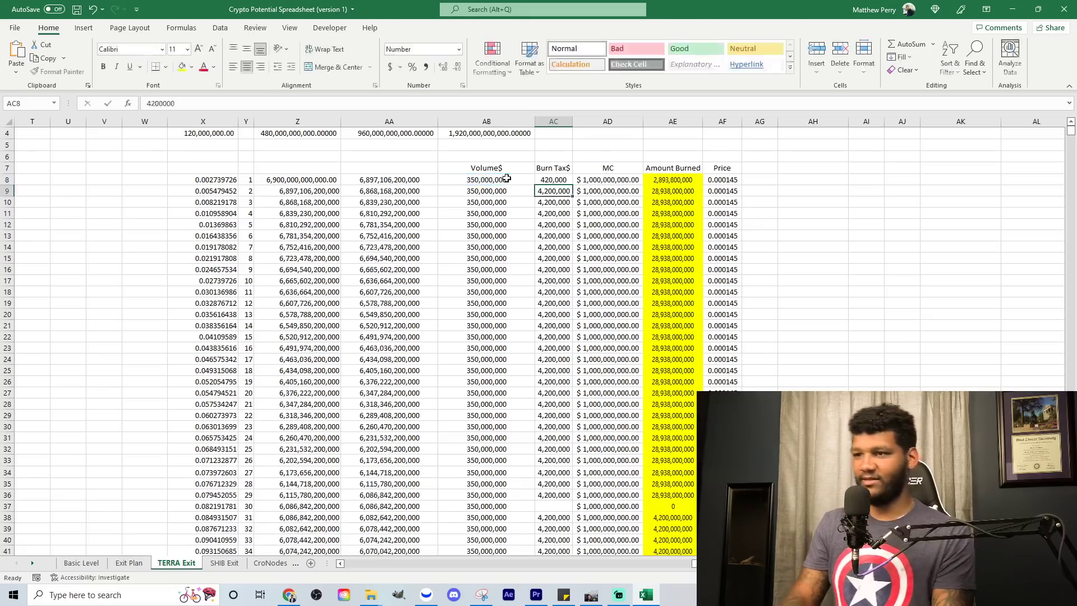
# - Correct AC8's rate to 1.2%, making it =AB8*1.2% and yielding 4,200,000
pyautogui.doubleClick(560, 180)
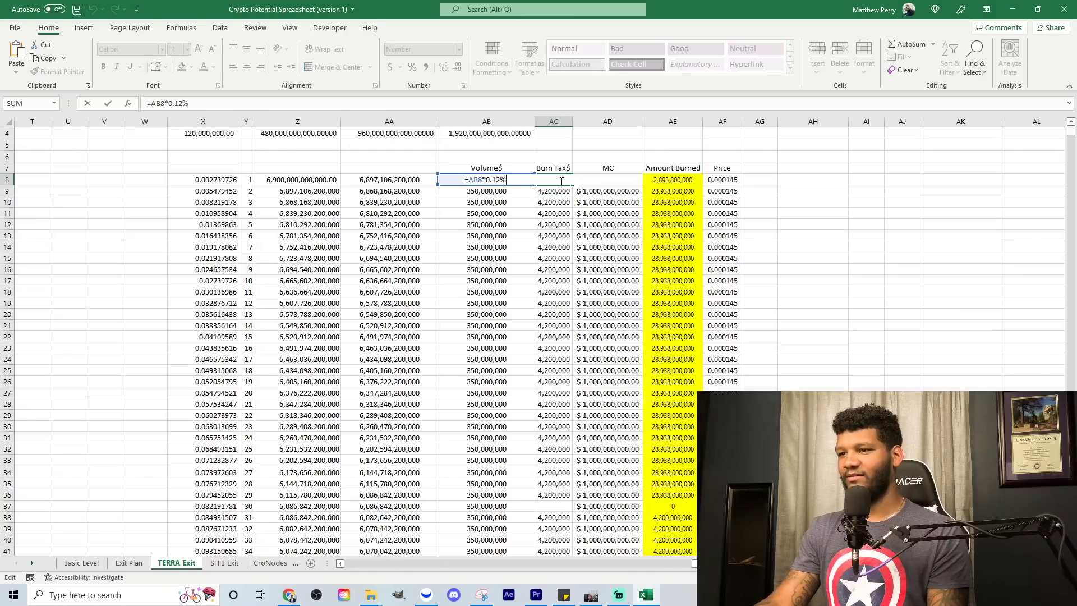
pyautogui.press('BackSpace')
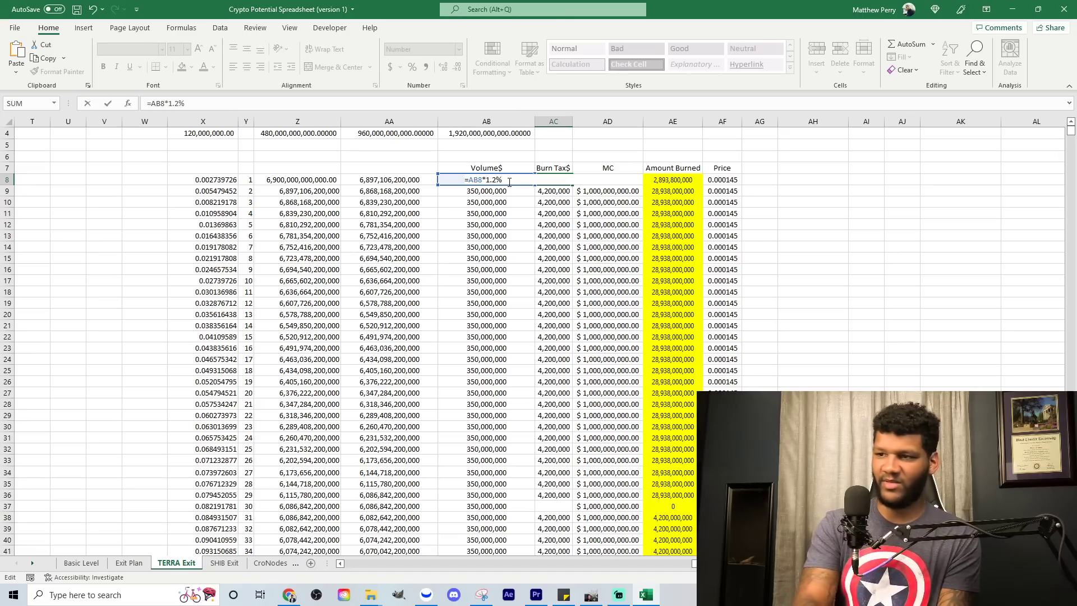
pyautogui.press('Return')
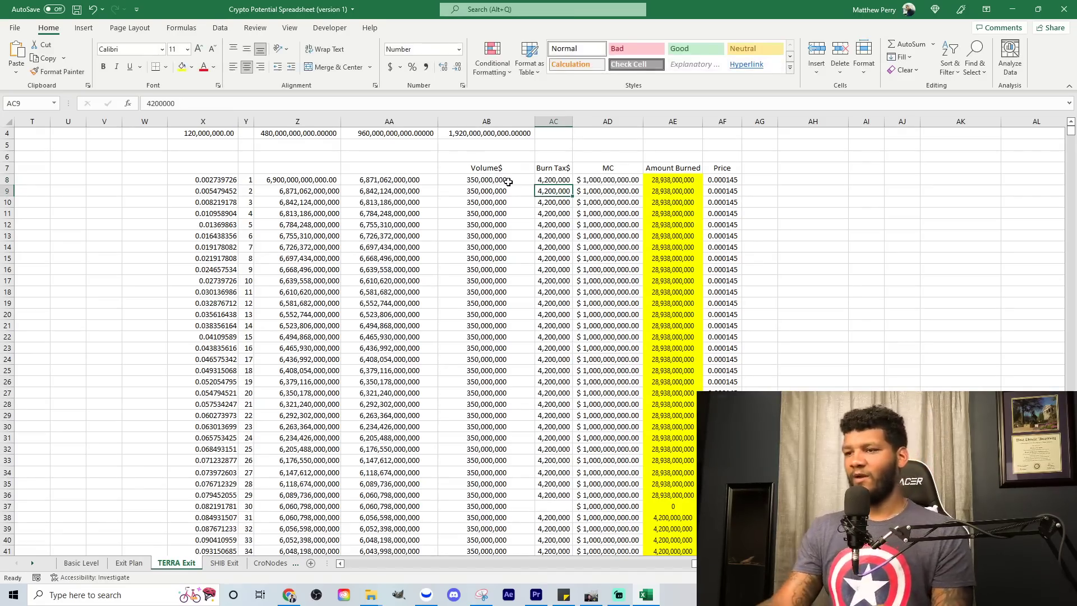
pyautogui.click(560, 180)
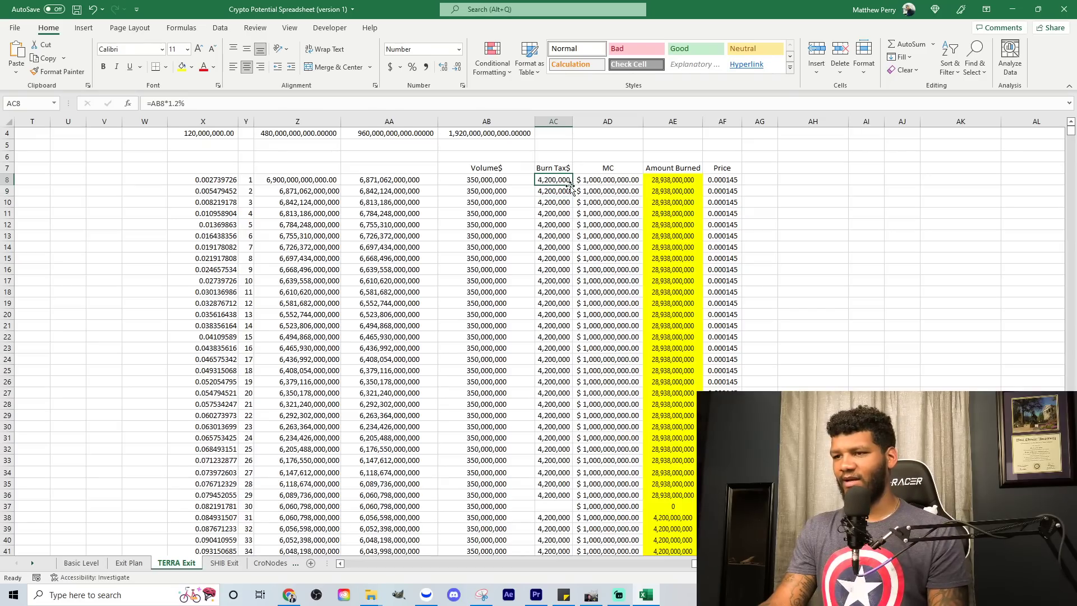
# - Fill AC8's 1.2% burn tax formula down column AC through row 245
pyautogui.moveTo(571, 187); pyautogui.dragTo(575, 508)
pyautogui.scroll(-3, 576, 501)
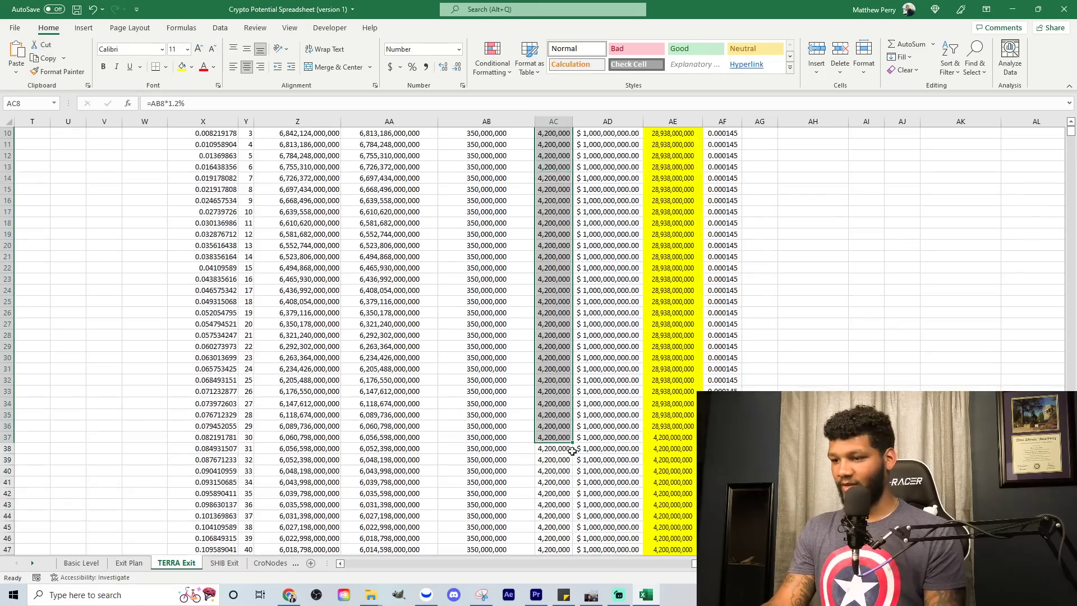
pyautogui.click(553, 403)
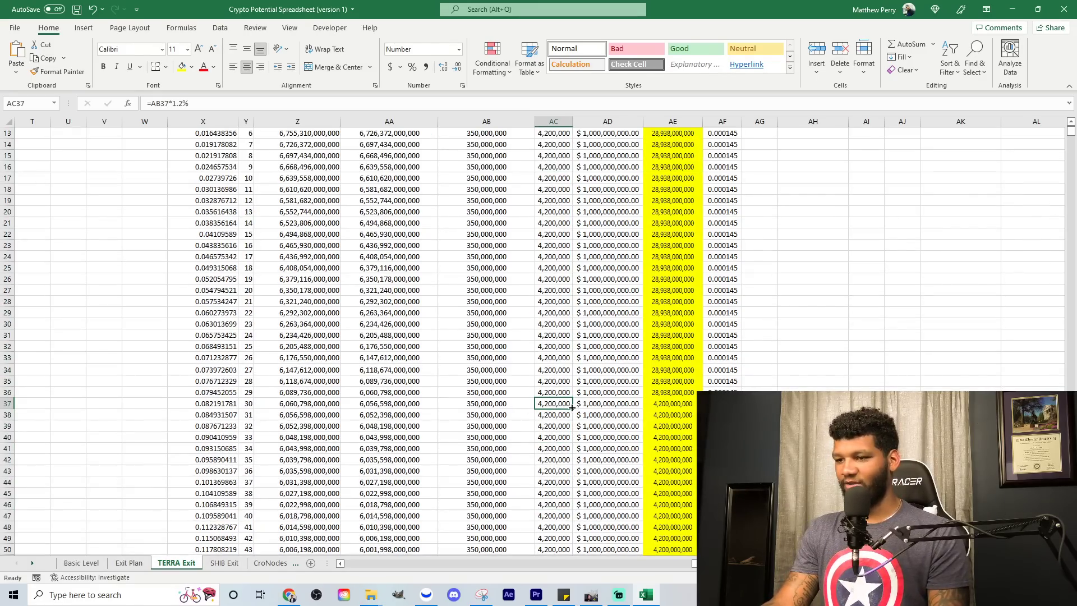
pyautogui.hotkey('ctrl', 'shift', 'Down')
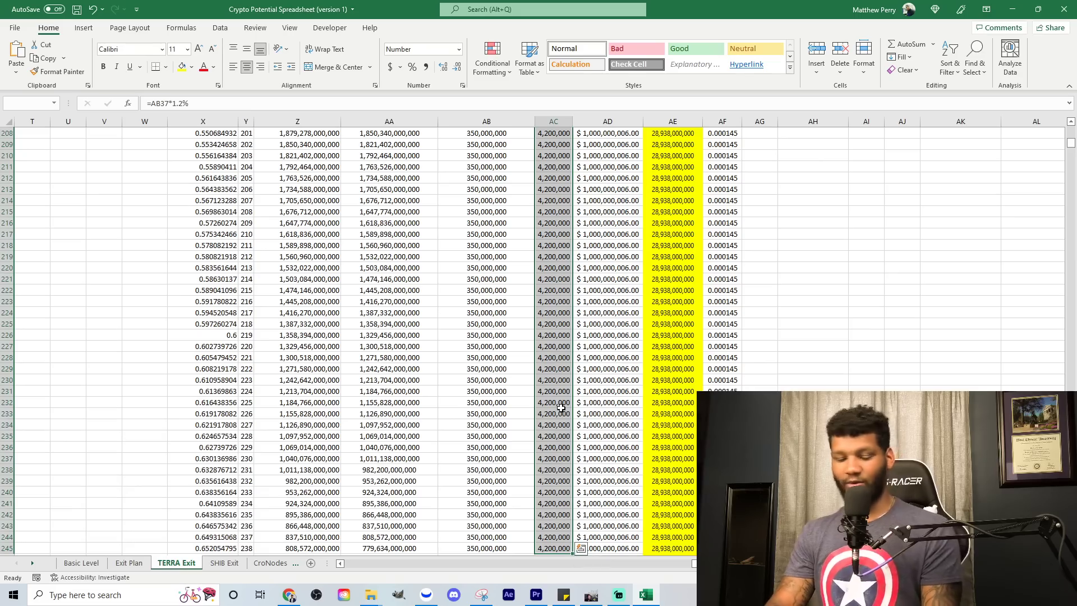
pyautogui.click(554, 390)
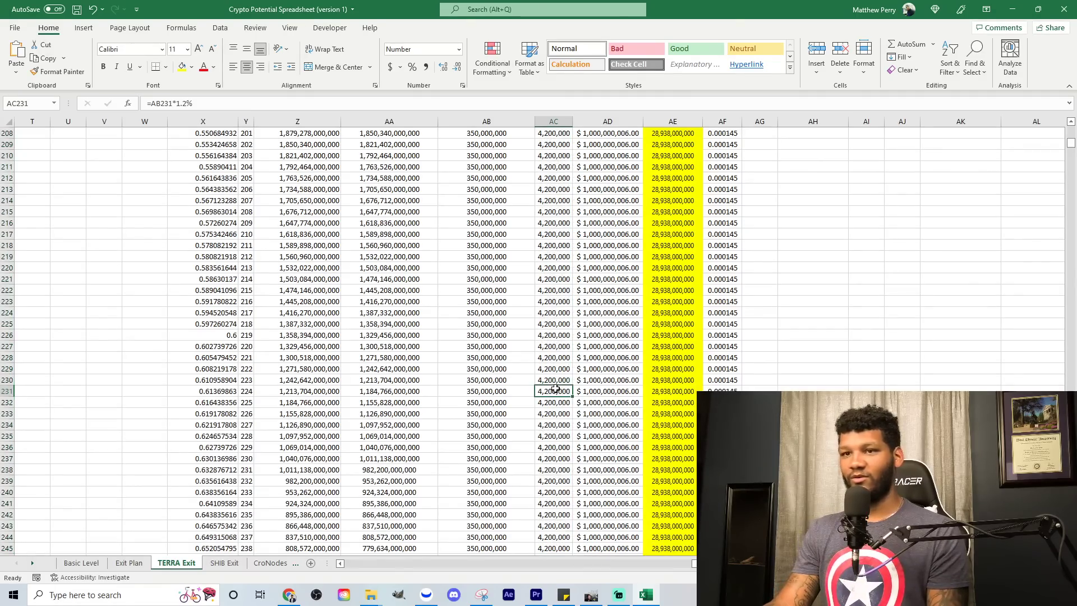
pyautogui.scroll(4, 556, 388)
pyautogui.scroll(11, 555, 388)
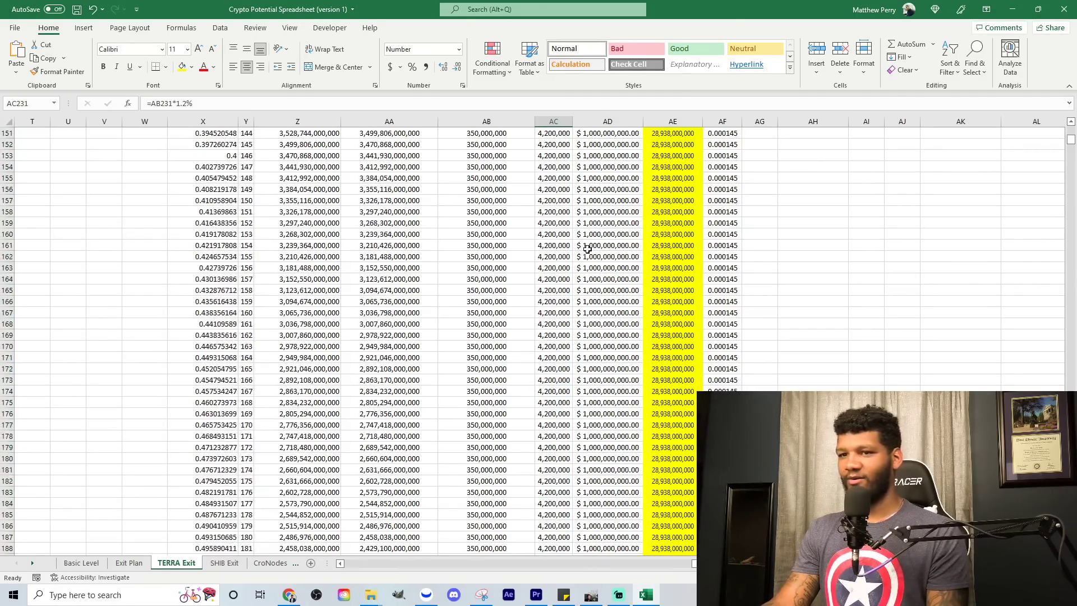
pyautogui.scroll(20, 587, 249)
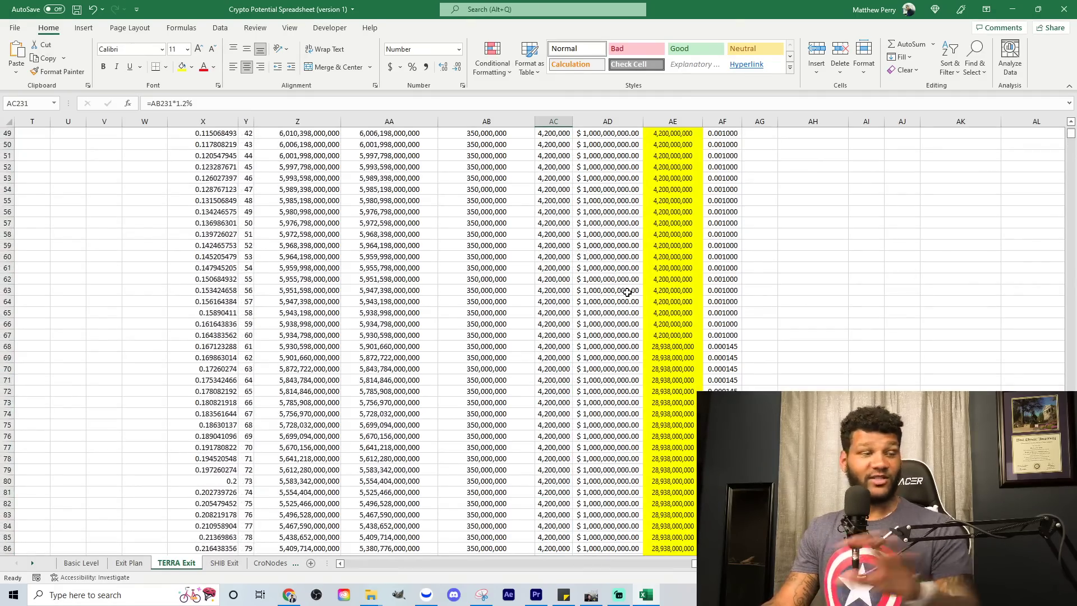
pyautogui.scroll(7, 627, 292)
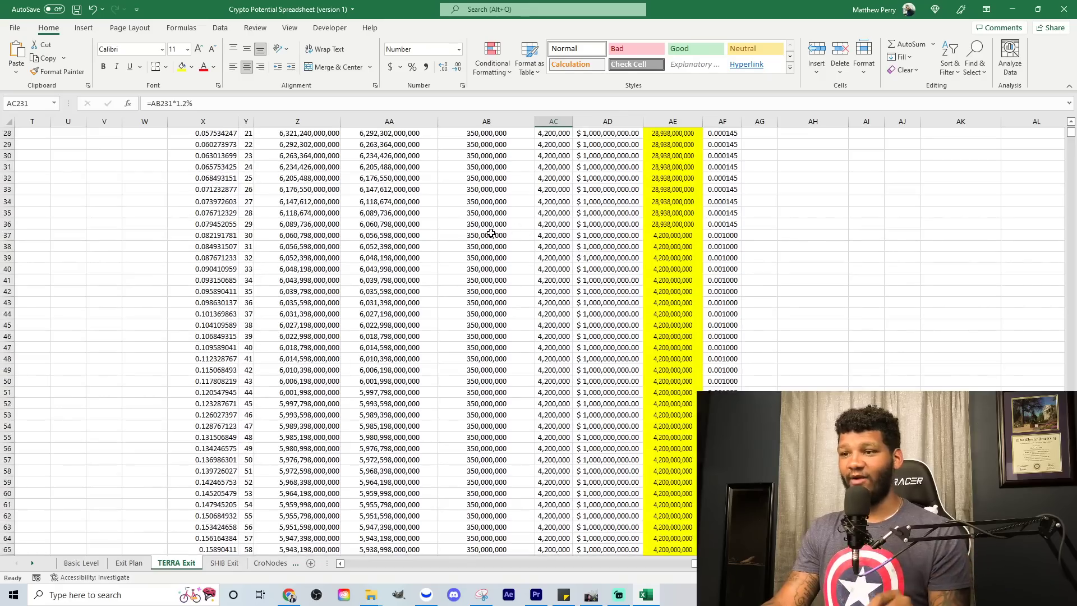
# - Set AB37's volume to 1,000,000,000 and autofit column AC to show the 12,000,000 burn
pyautogui.click(475, 235)
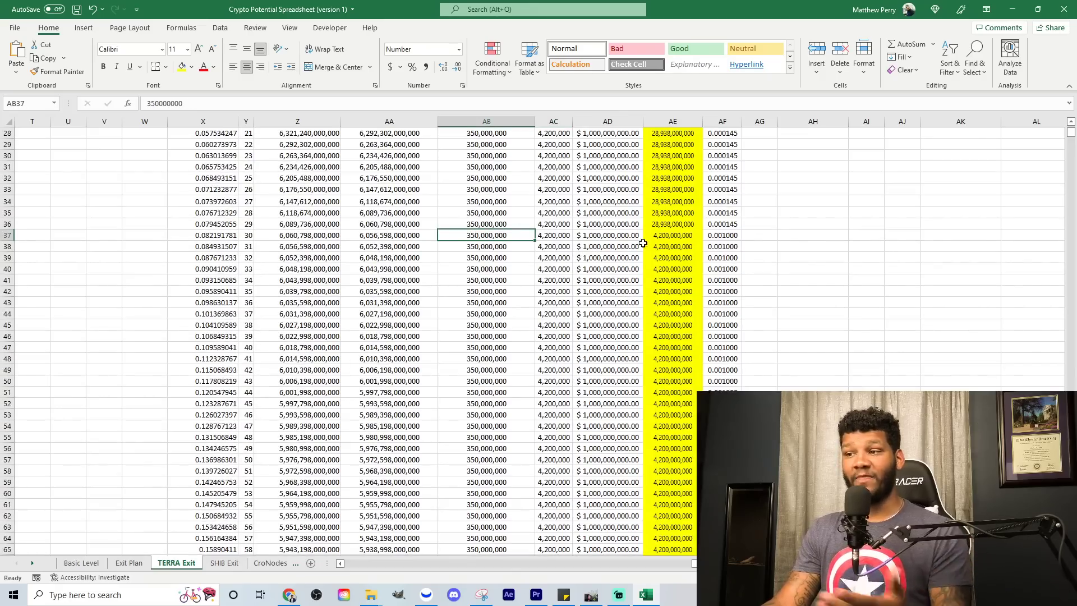
pyautogui.doubleClick(478, 234)
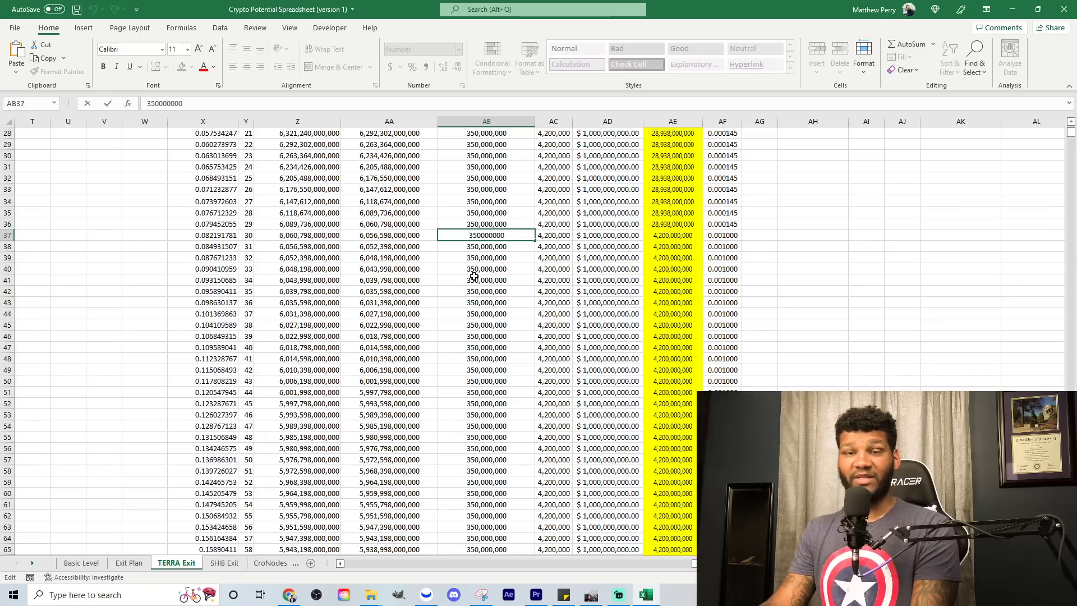
pyautogui.press('BackSpace')
pyautogui.press('BackSpace')
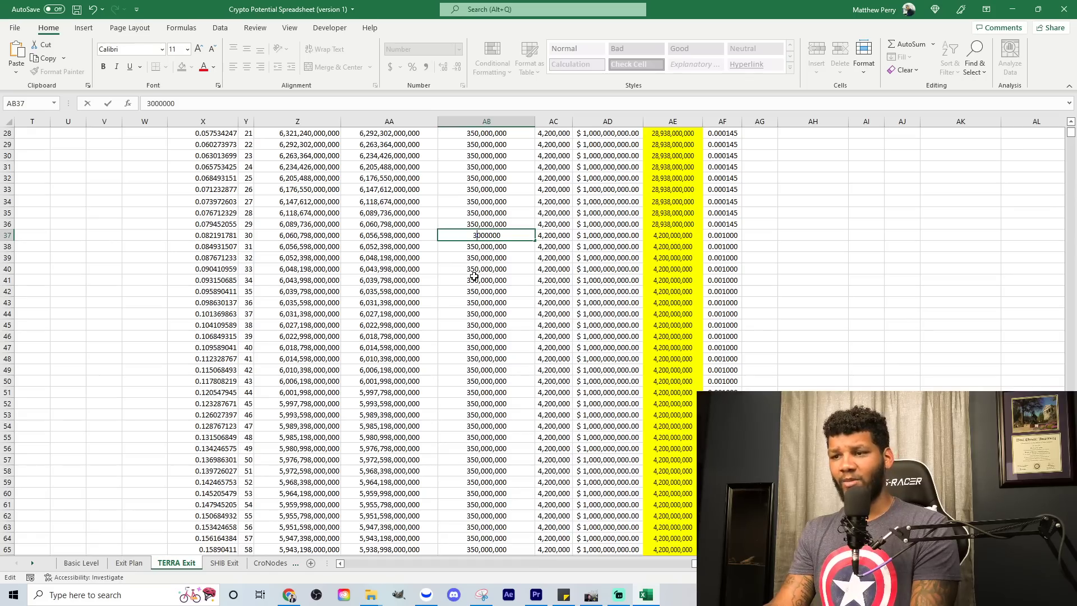
pyautogui.press('BackSpace')
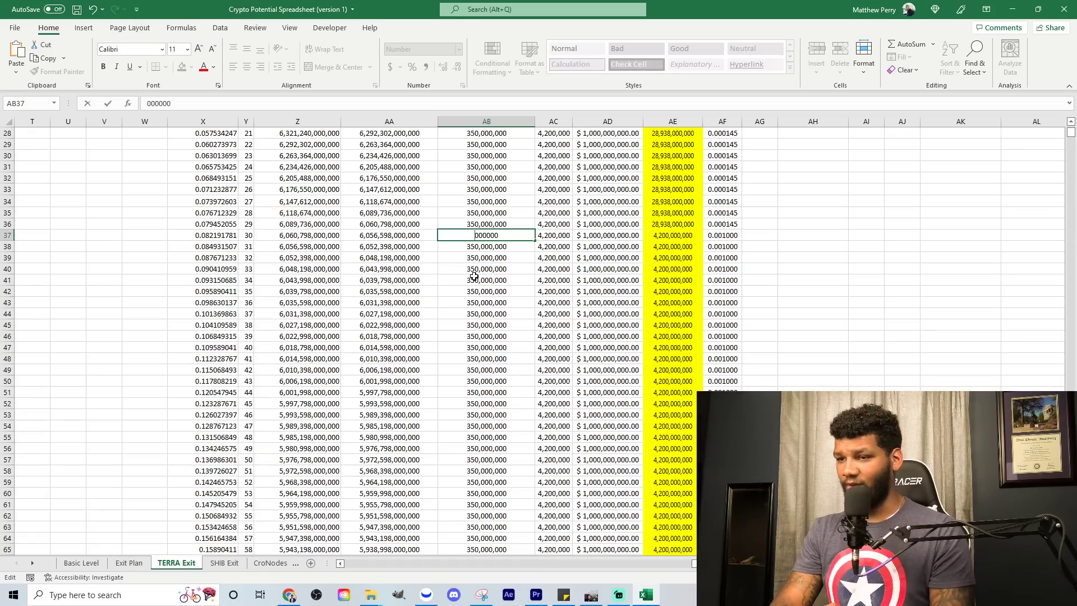
pyautogui.write('10')
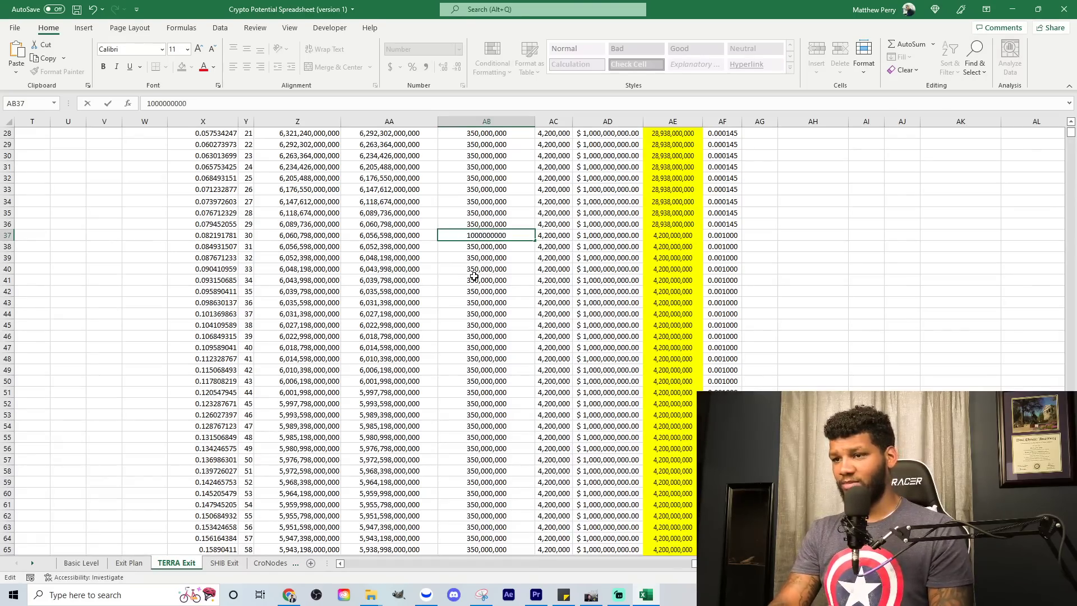
pyautogui.write('0,0')
pyautogui.press('Return')
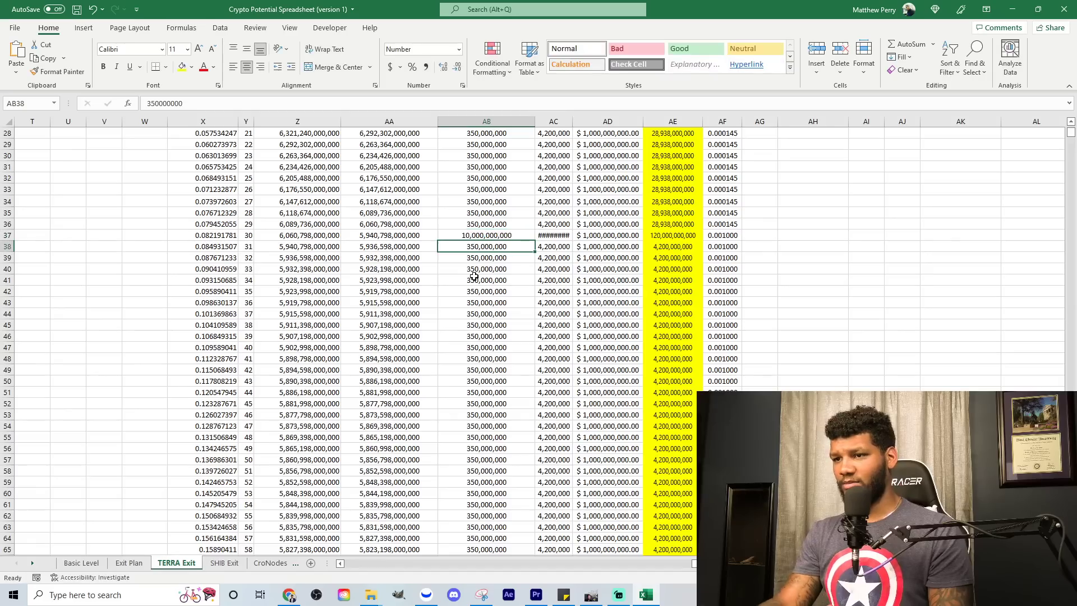
pyautogui.doubleClick(471, 234)
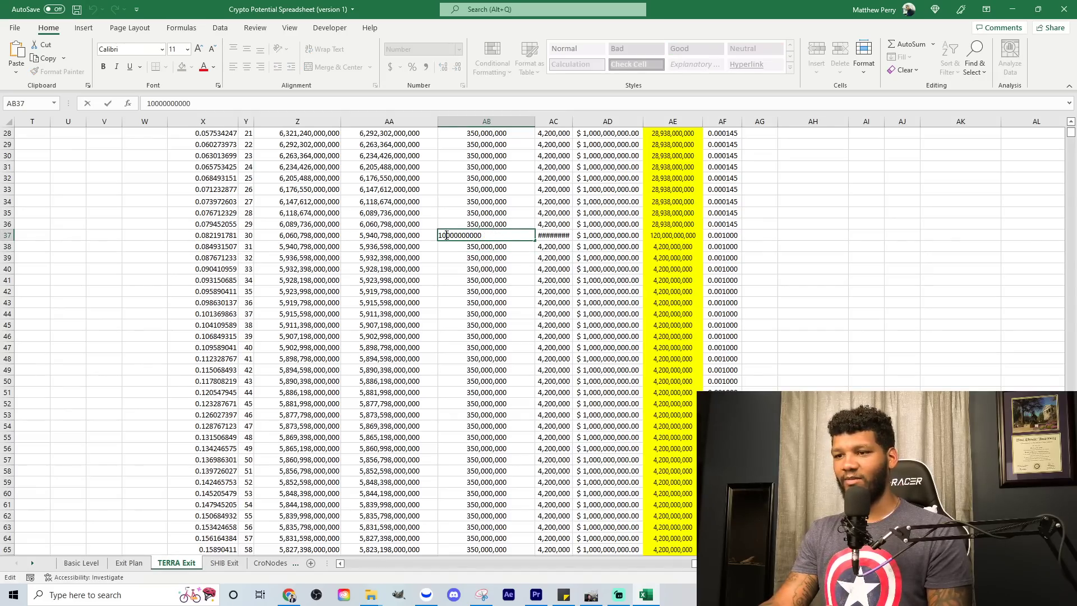
pyautogui.press('BackSpace')
pyautogui.press('Return')
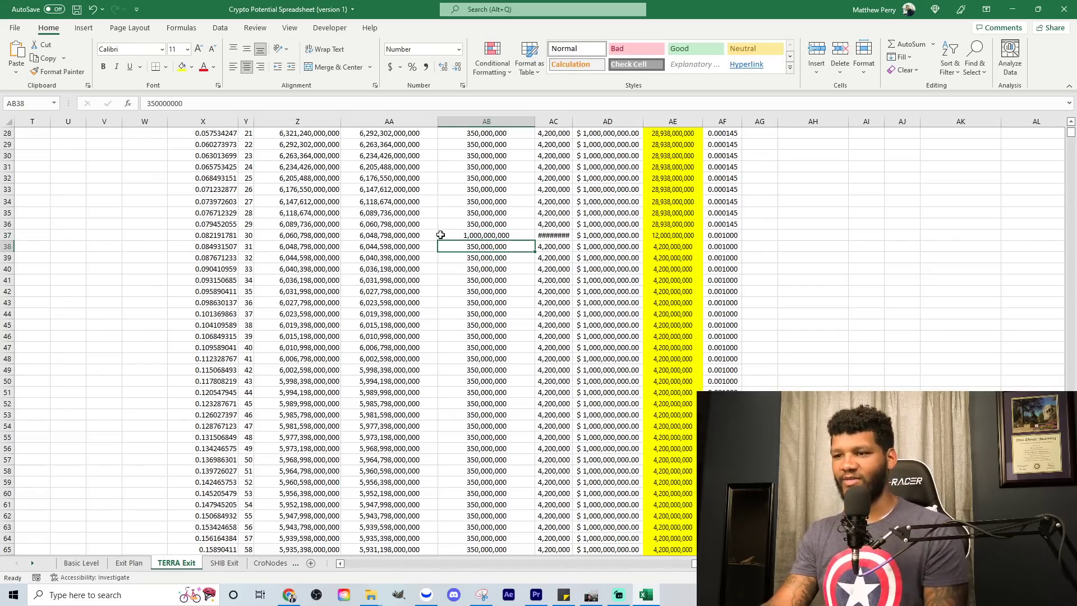
pyautogui.doubleClick(573, 121)
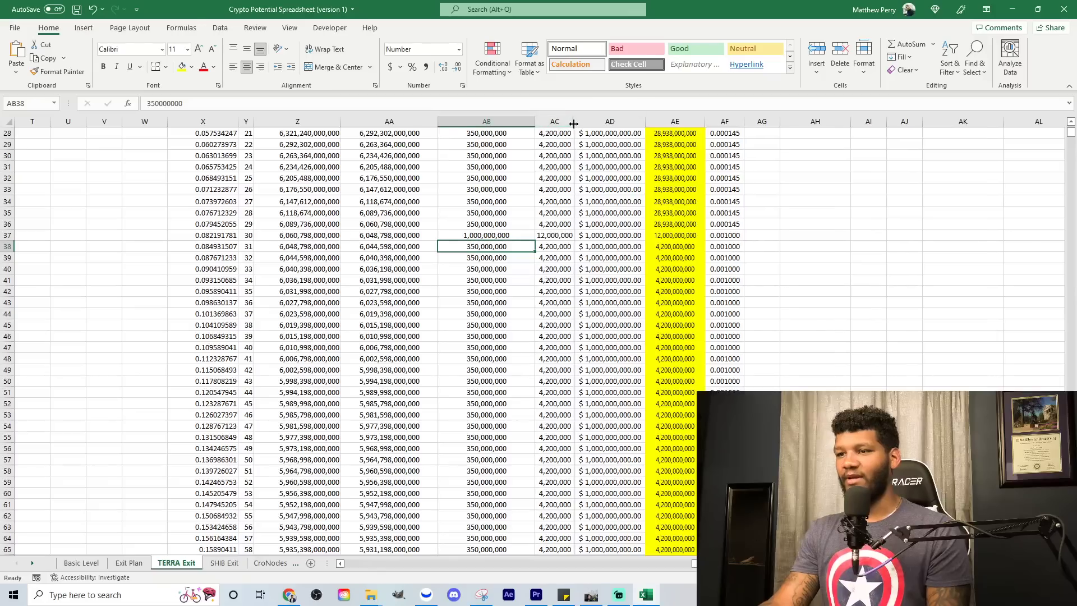
pyautogui.click(555, 235)
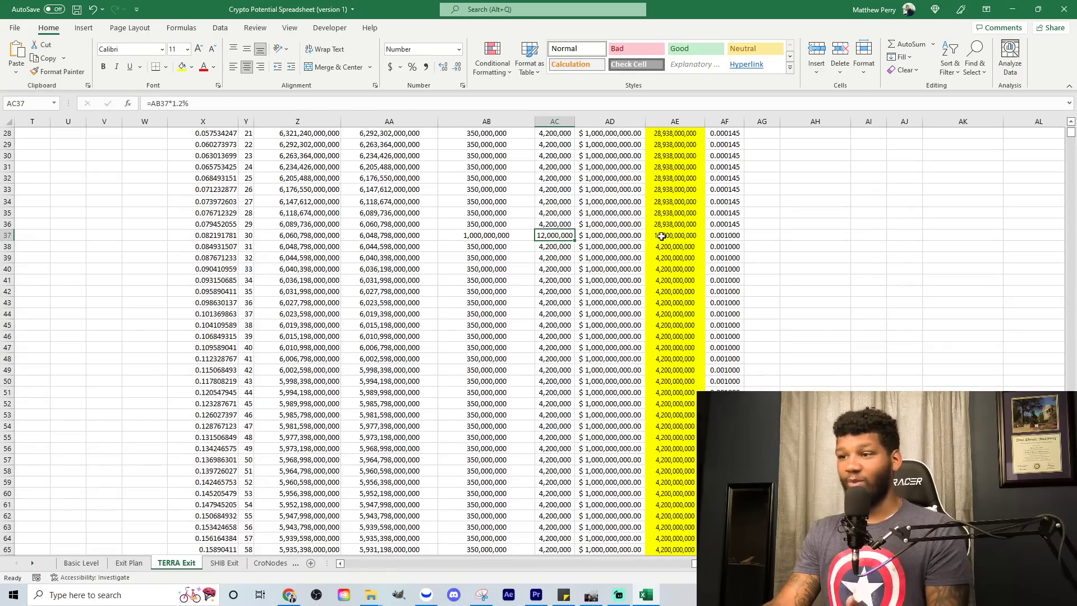
# - Fill the 1,000,000,000 volume down AB37:AB67 so each of those days burns 12,000,000,000
pyautogui.moveTo(564, 238); pyautogui.dragTo(558, 453)
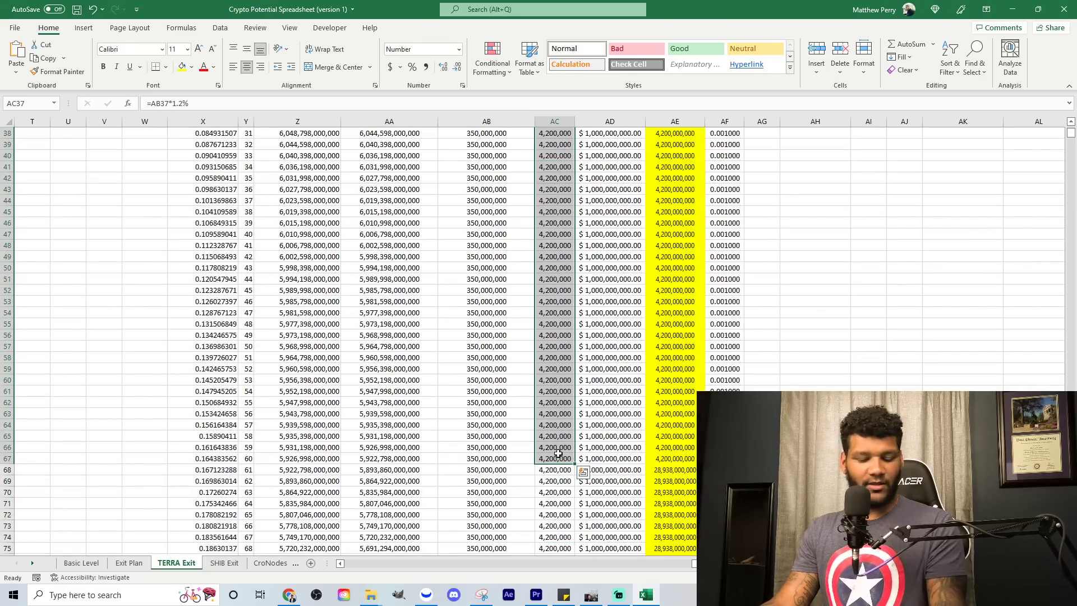
pyautogui.scroll(4, 556, 285)
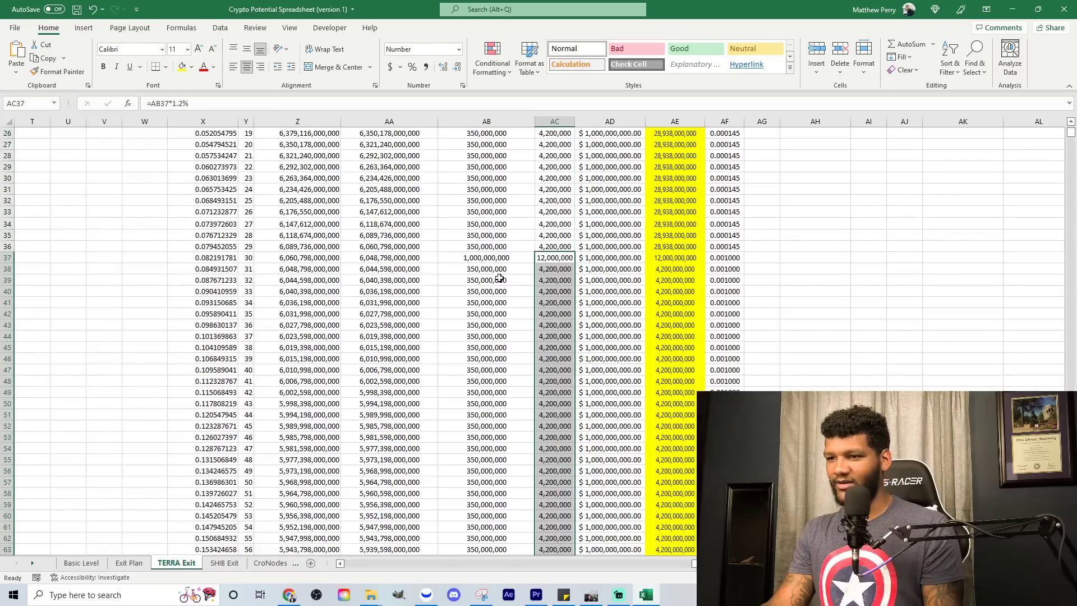
pyautogui.moveTo(484, 258); pyautogui.dragTo(505, 459)
pyautogui.hotkey('ctrl', 'd')
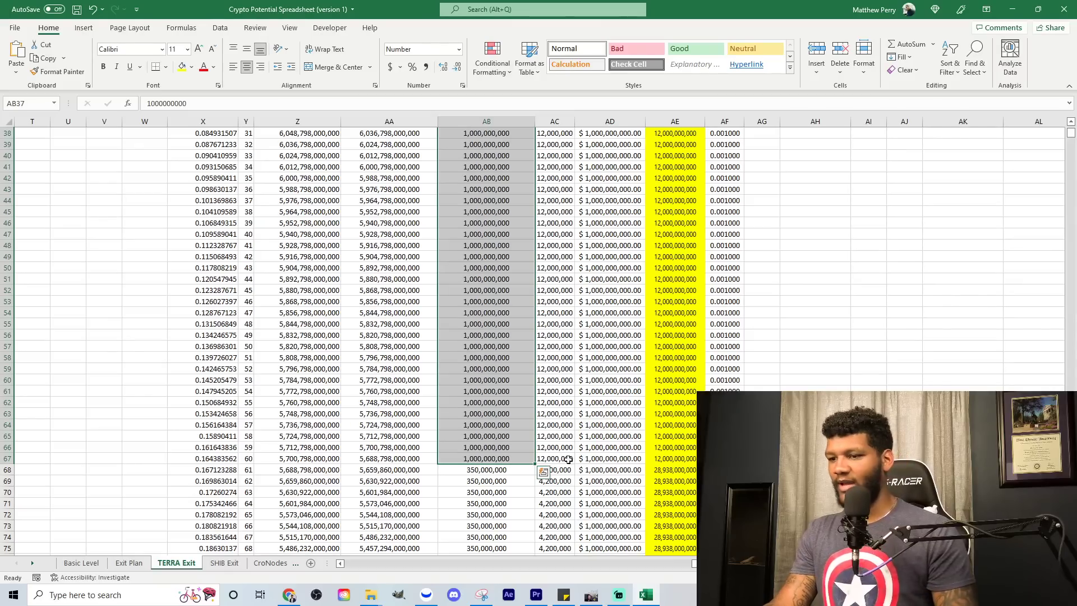
pyautogui.click(664, 459)
pyautogui.moveTo(662, 451); pyautogui.dragTo(666, 178)
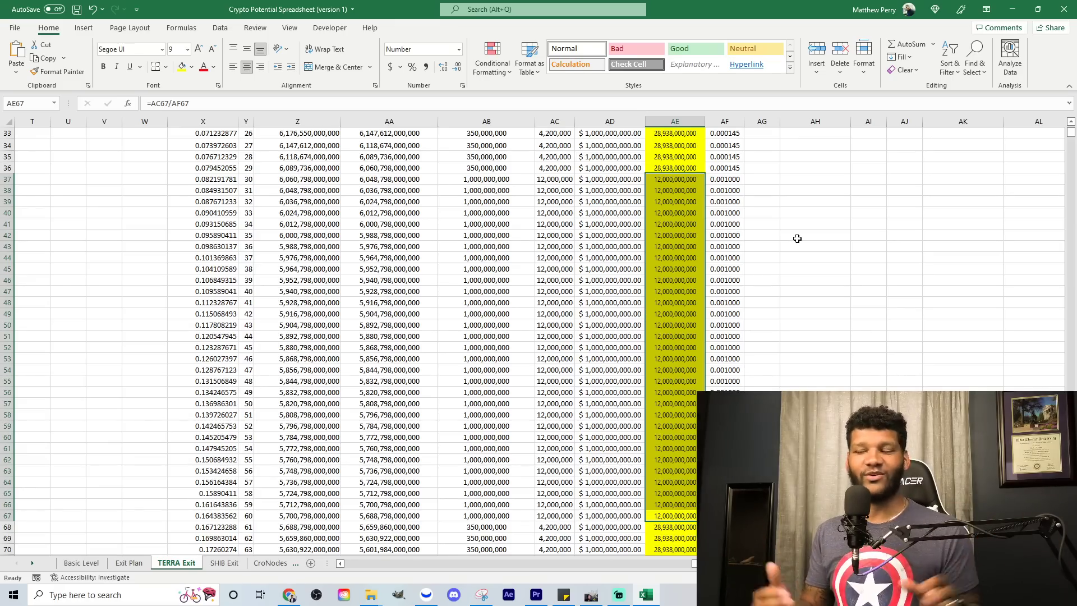
# - On the Basic Level sheet, inspect B307's =$J$310 supply formula without changing it
pyautogui.click(128, 564)
pyautogui.click(86, 563)
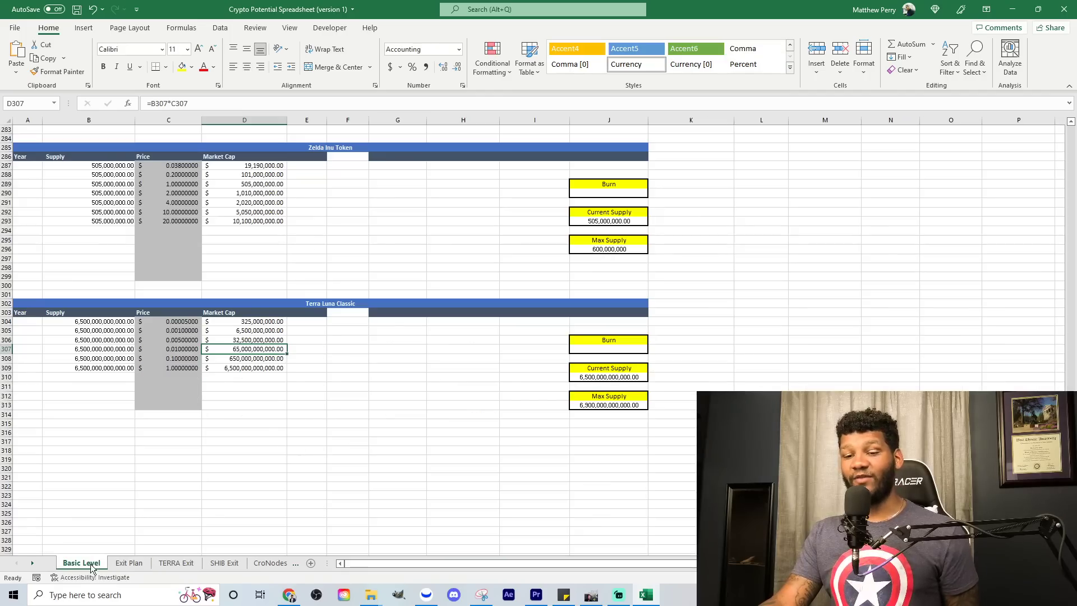
pyautogui.click(99, 349)
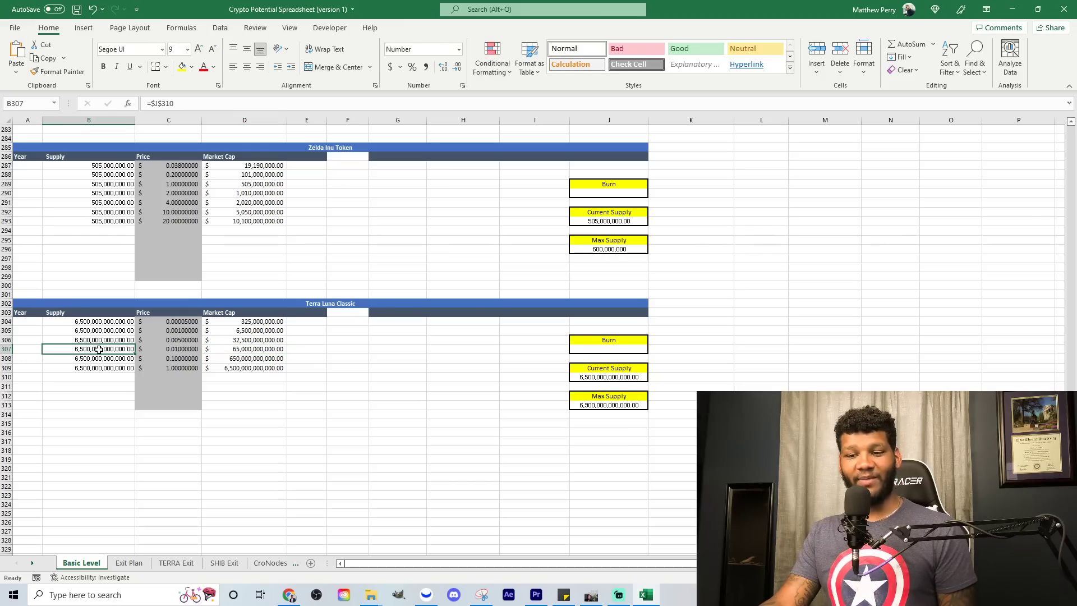
pyautogui.doubleClick(120, 348)
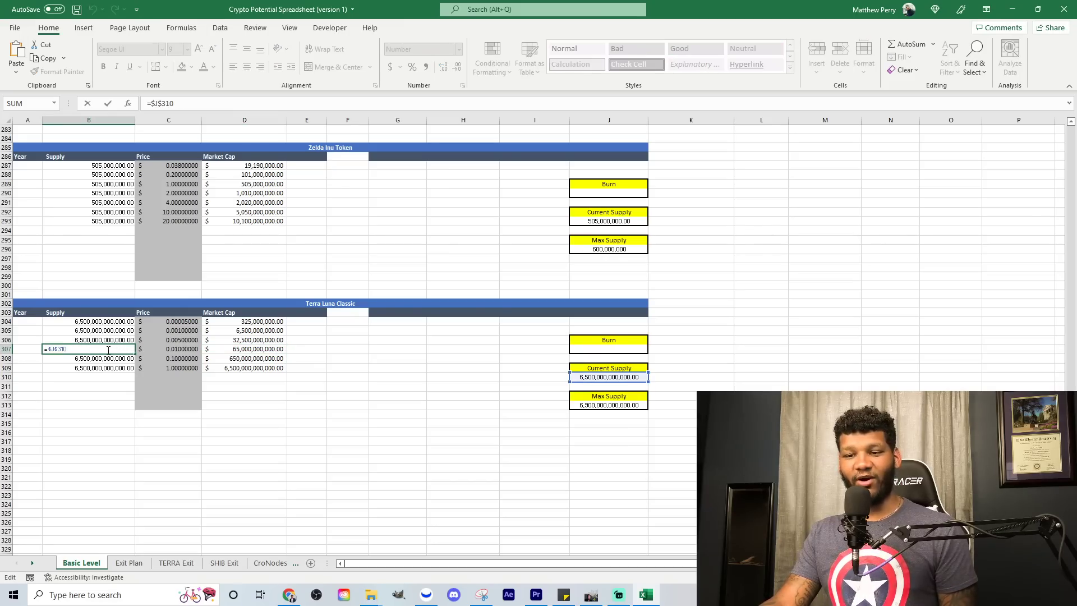
pyautogui.press('Return')
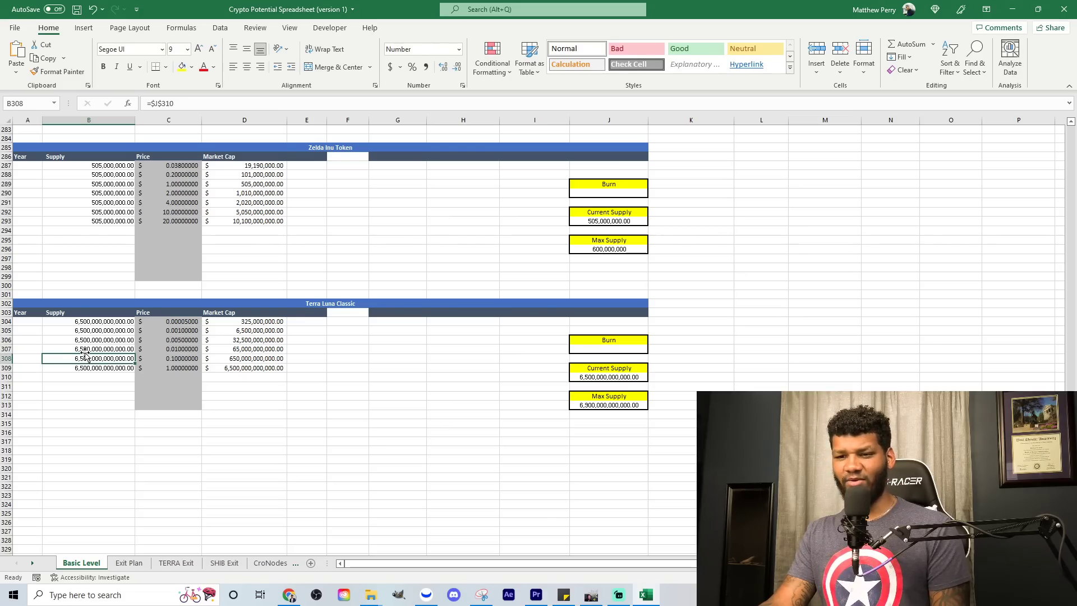
pyautogui.doubleClick(86, 348)
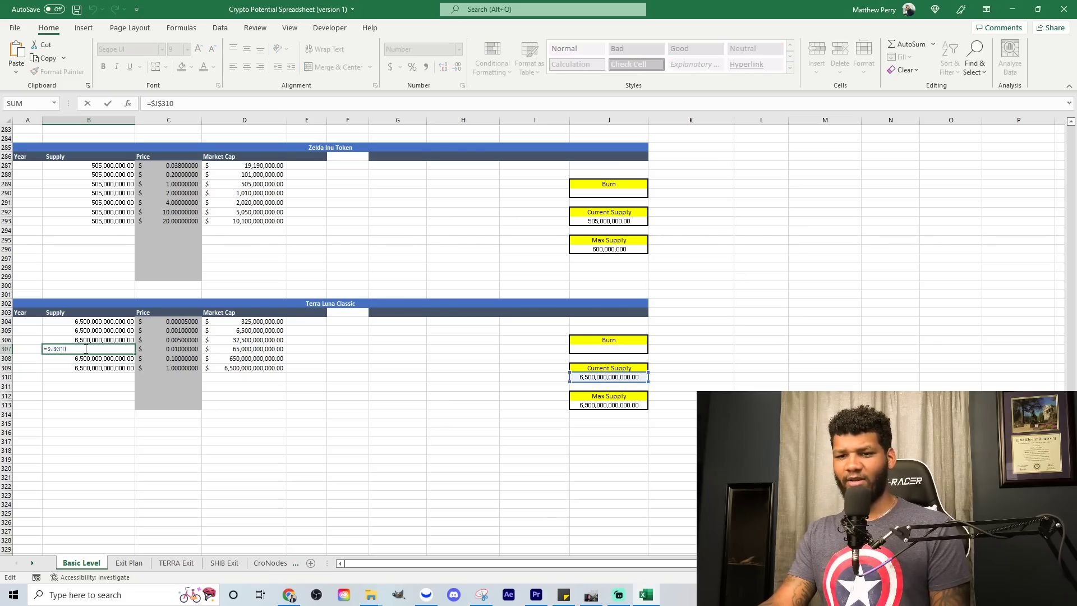
pyautogui.press('Return')
# - Convert B307 to a static value and set the supply to 10,000,000,000
pyautogui.click(85, 348)
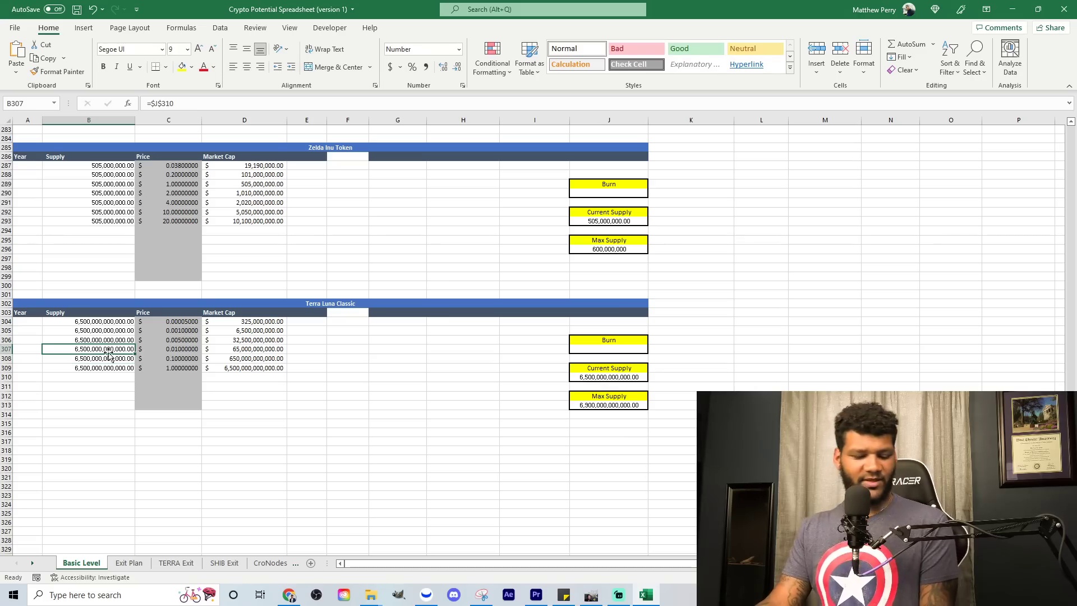
pyautogui.hotkey('ctrl', 'c')
pyautogui.rightClick(102, 350)
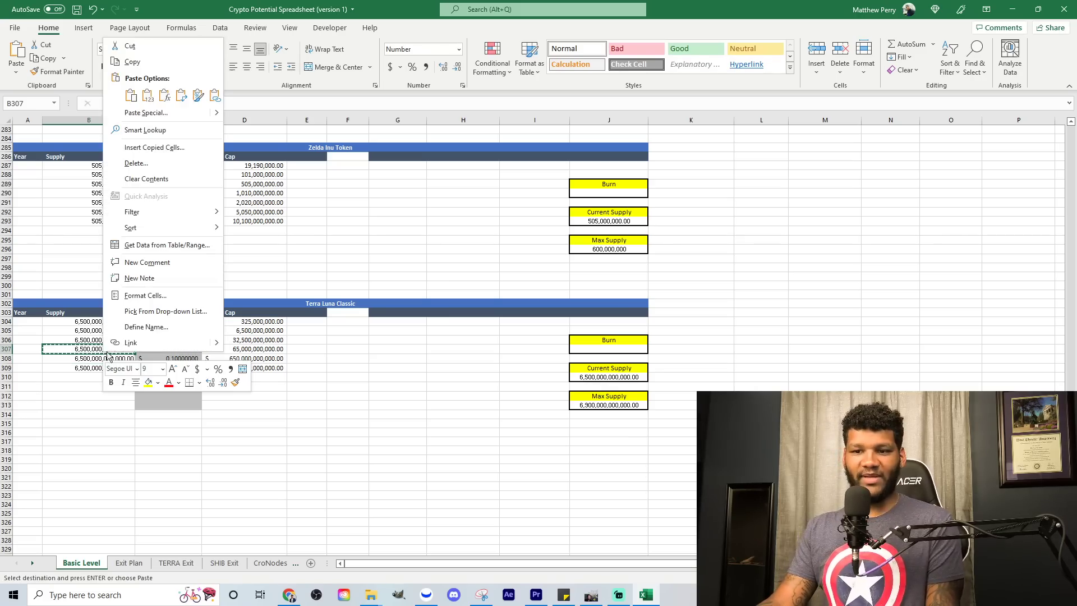
pyautogui.click(148, 101)
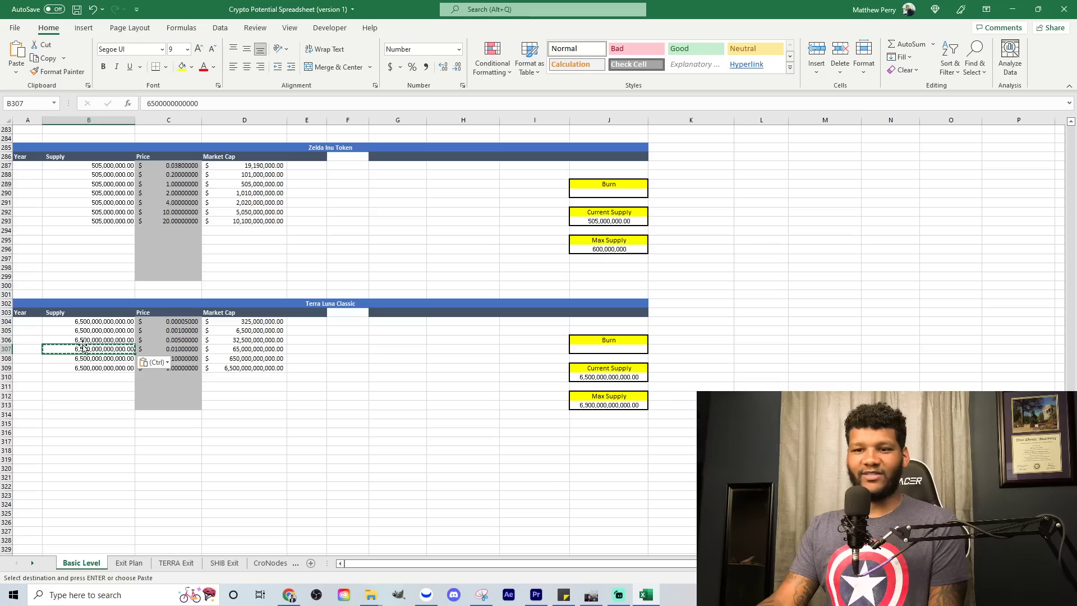
pyautogui.doubleClick(104, 349)
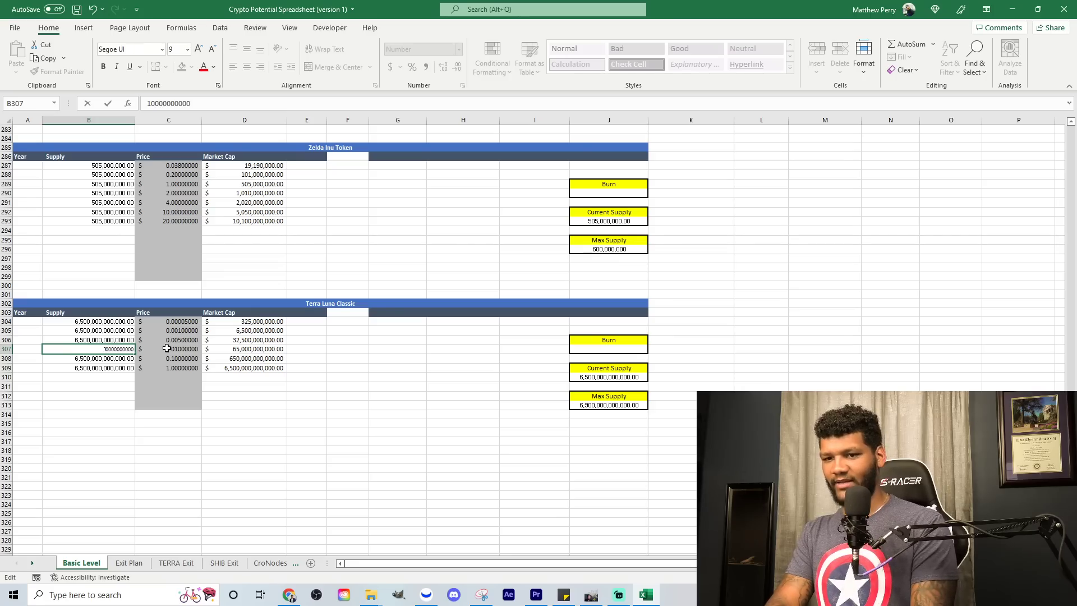
pyautogui.press('Return')
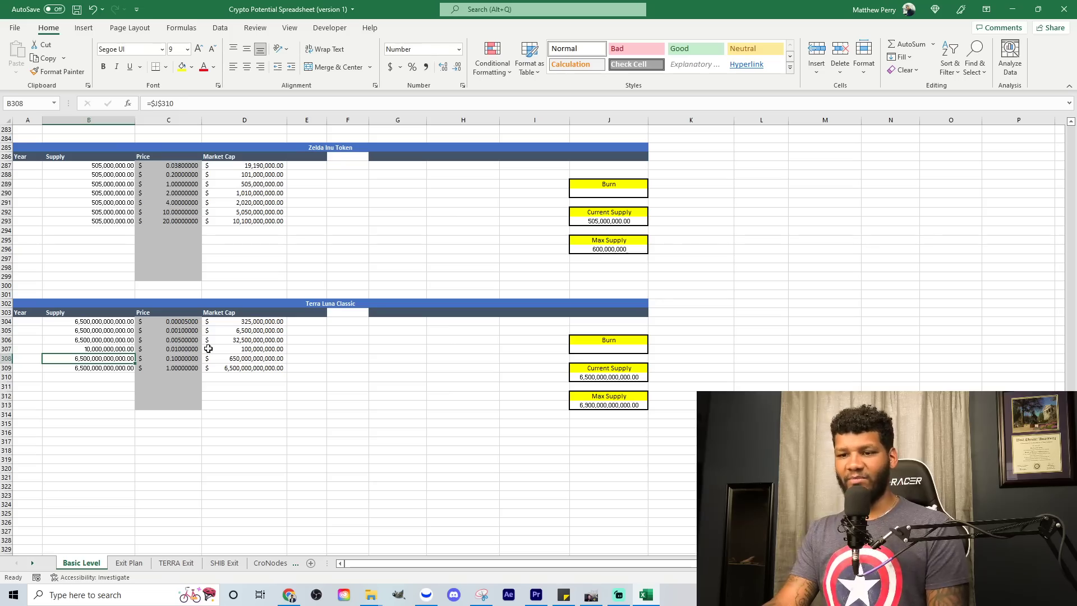
# - Check the D307 market cap formula, then enter a price of 1 in C307
pyautogui.click(255, 350)
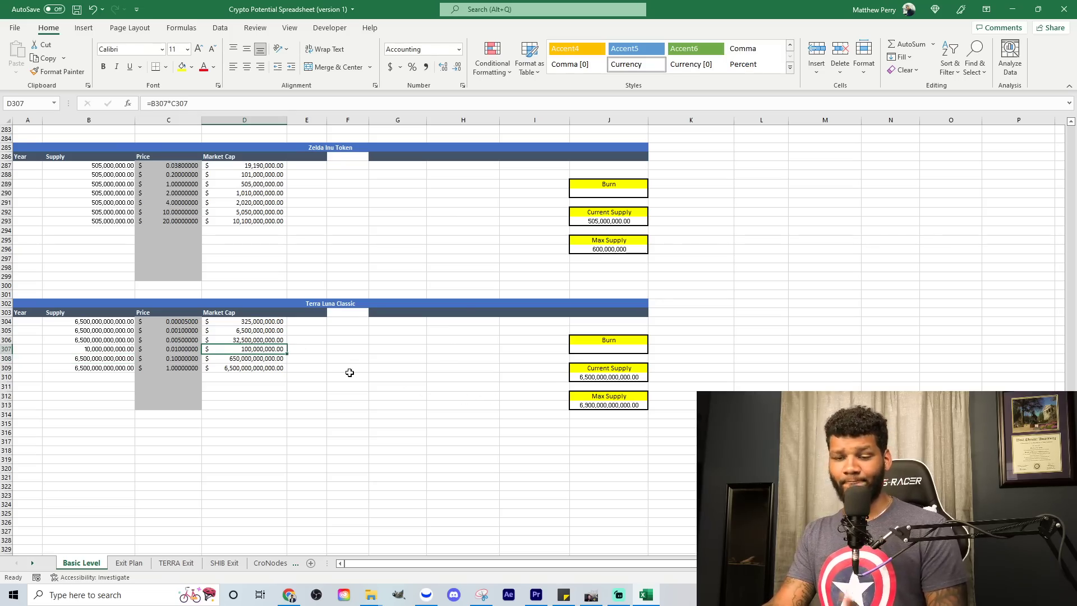
pyautogui.click(174, 349)
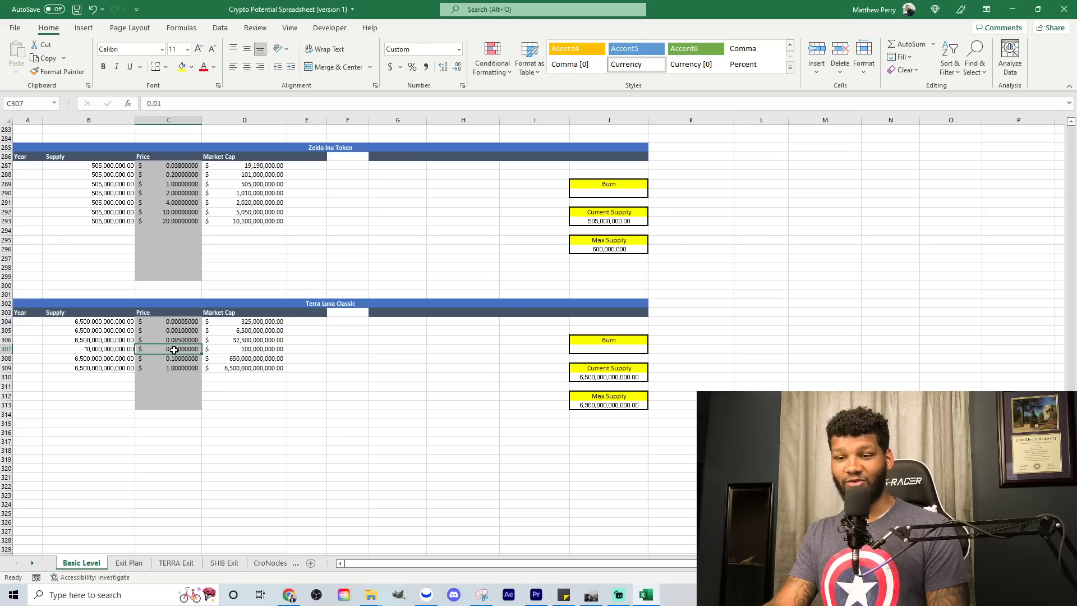
pyautogui.write('1')
pyautogui.press('Return')
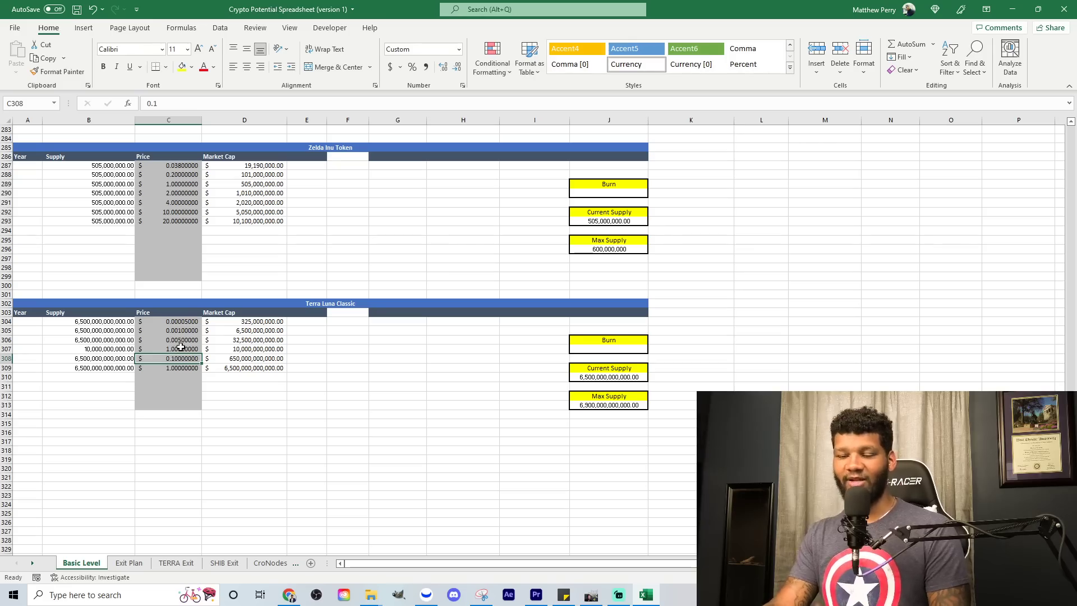